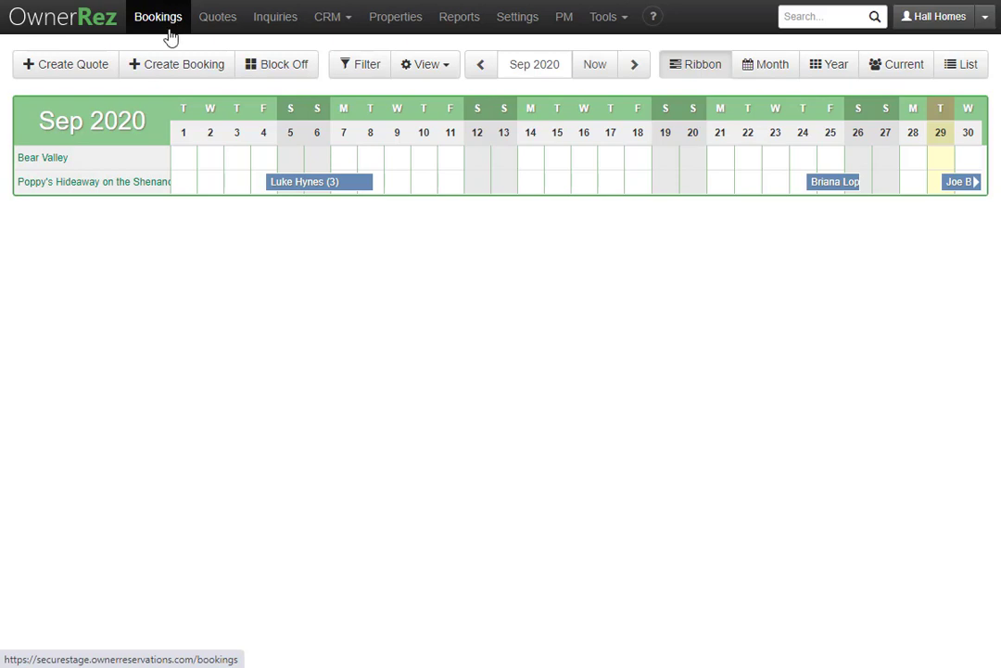
# Step: Open the Sep 4–8, 2020 Poppy's Hideaway booking from the September calendar
pyautogui.click(315, 185)
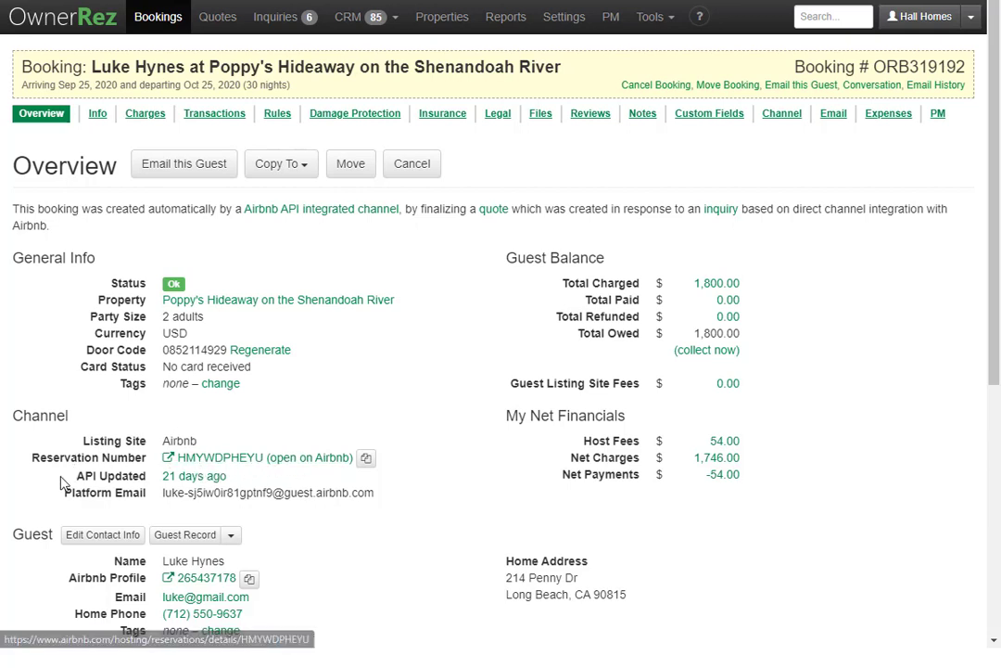
pyautogui.moveTo(212, 477)
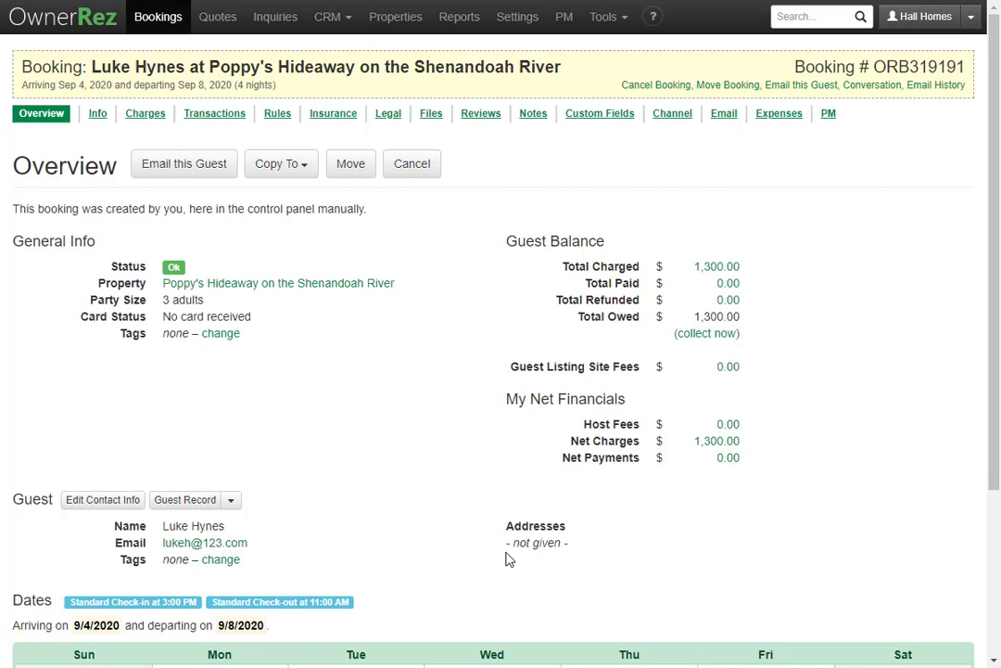
pyautogui.click(111, 502)
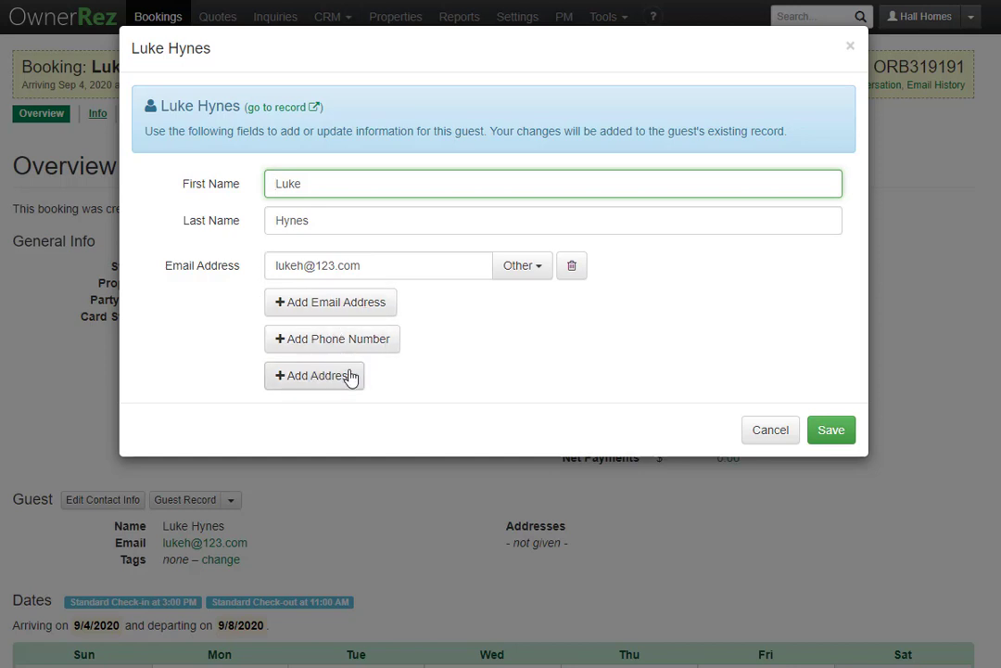
pyautogui.click(773, 432)
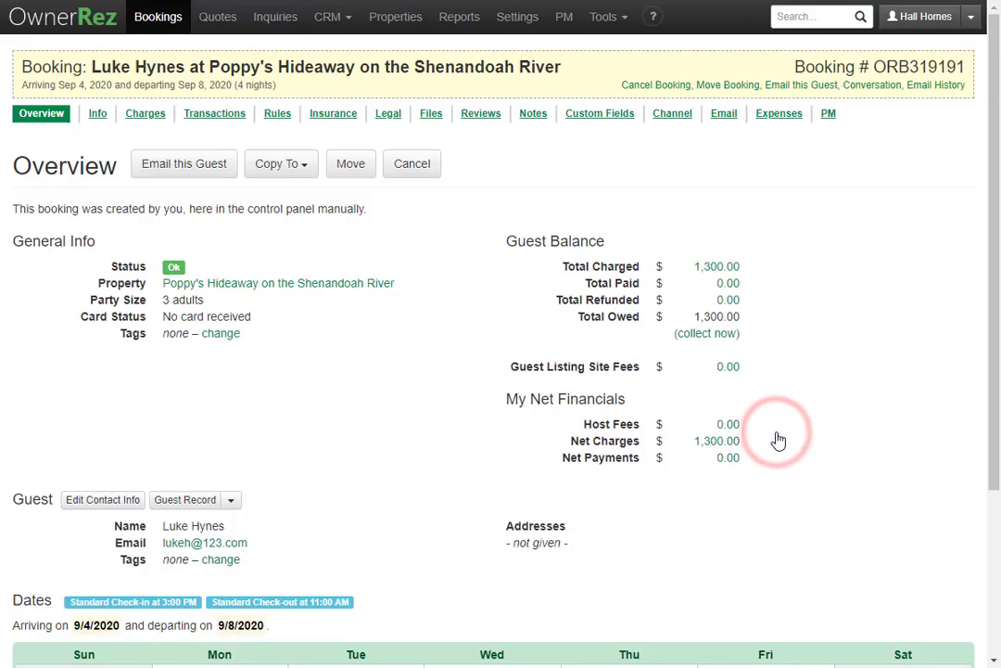
pyautogui.click(186, 498)
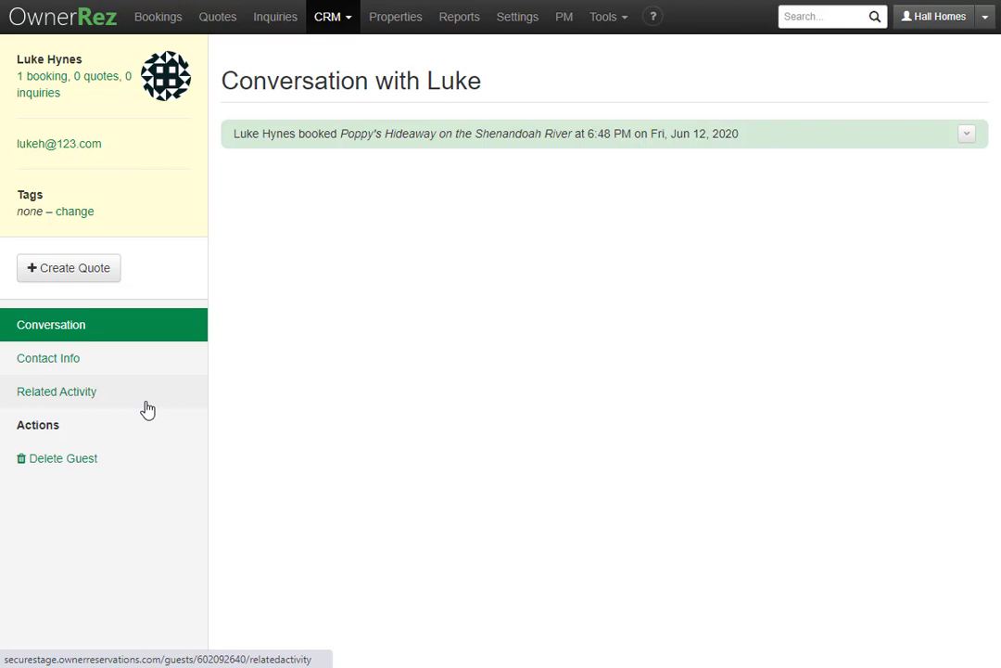
pyautogui.click(173, 18)
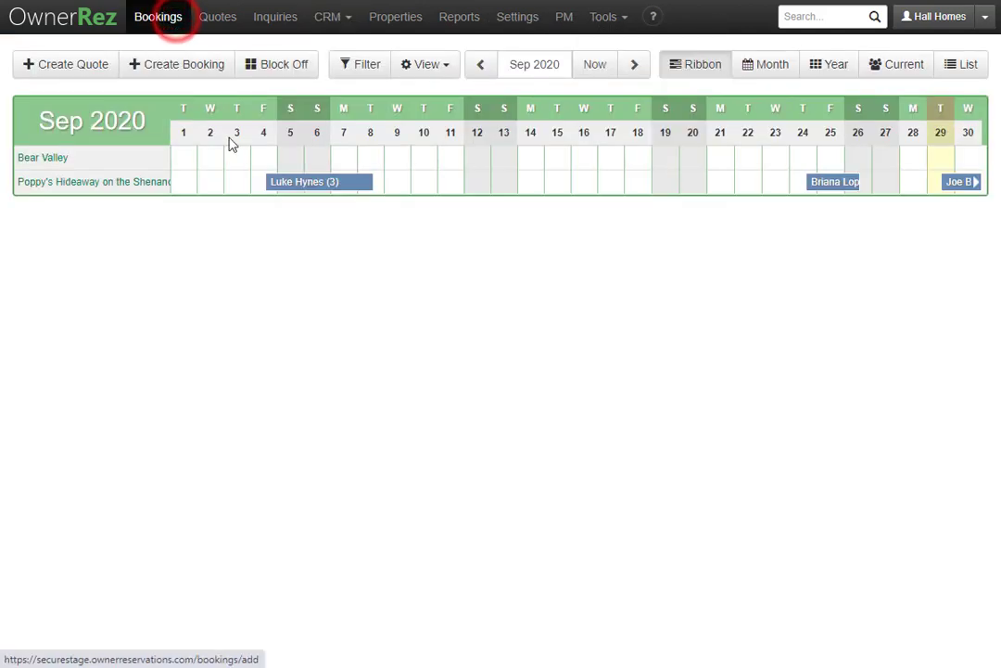
pyautogui.click(298, 184)
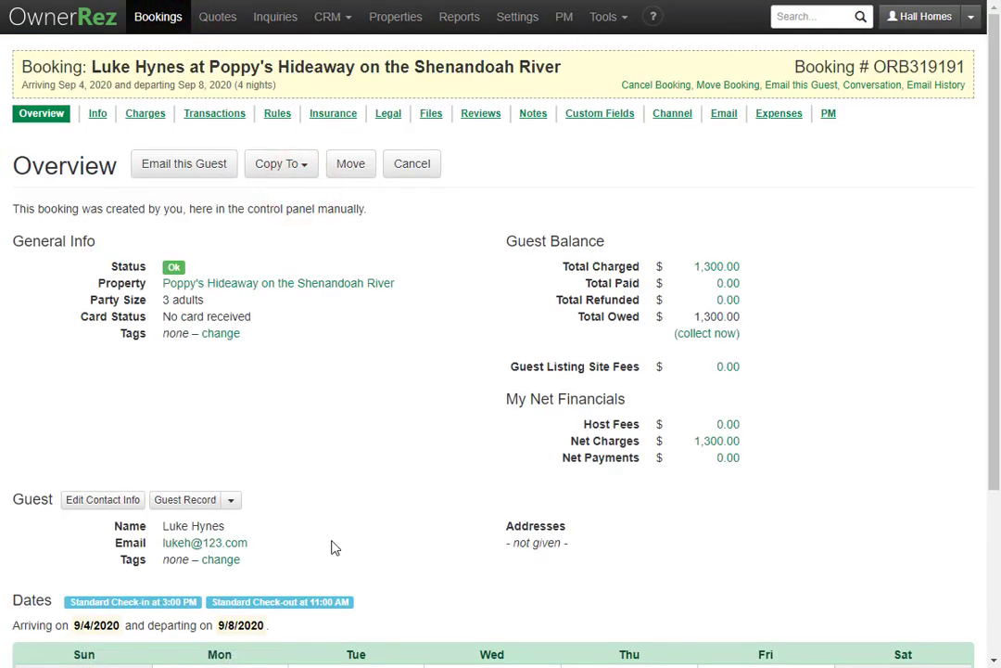
pyautogui.scroll(-3, 293, 549)
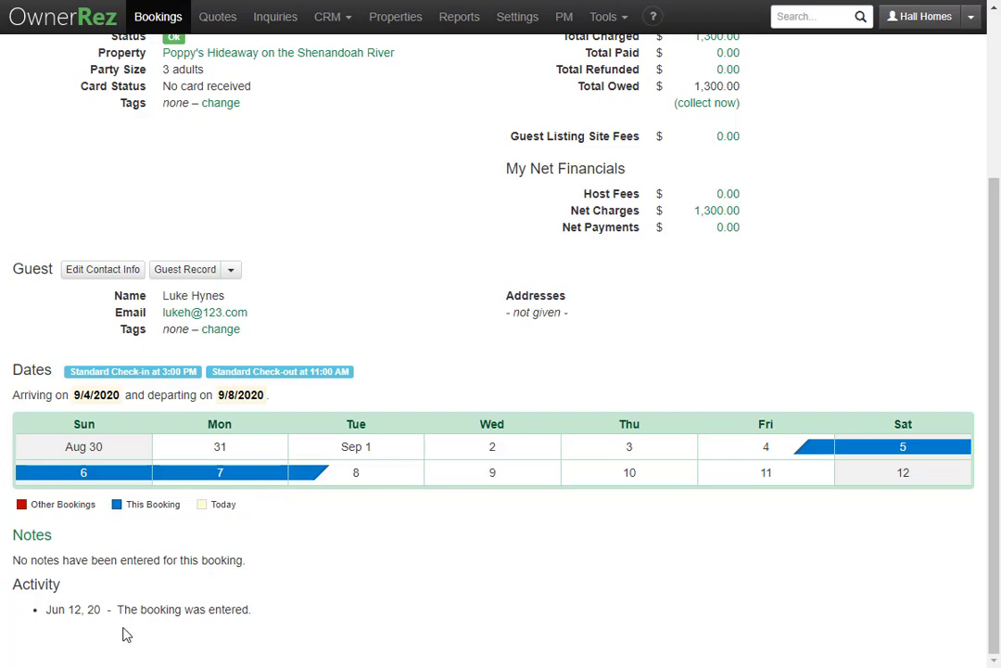
pyautogui.scroll(3, 127, 634)
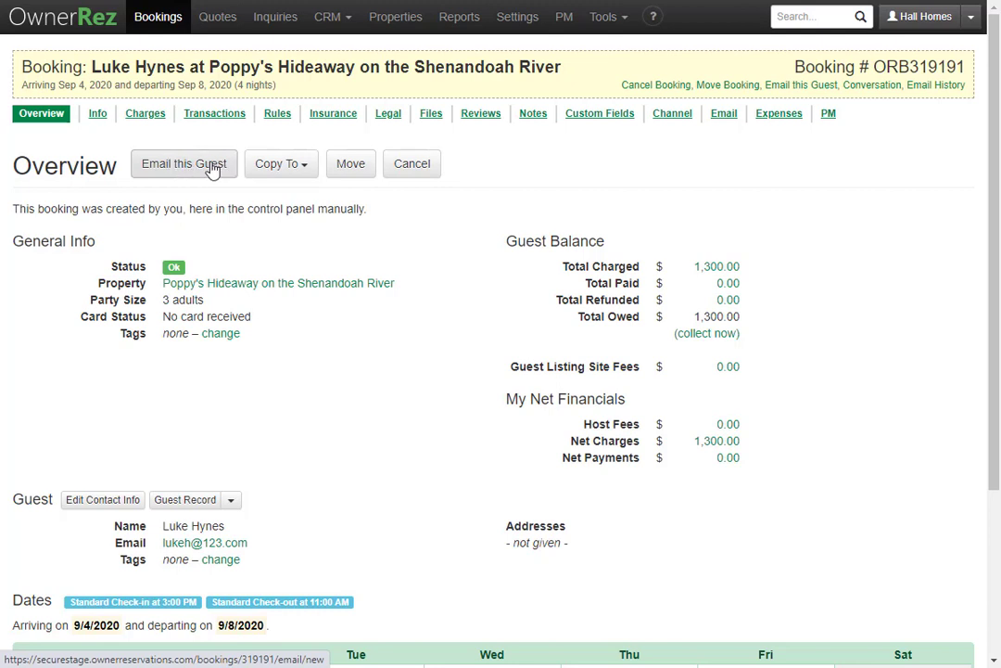
pyautogui.click(307, 170)
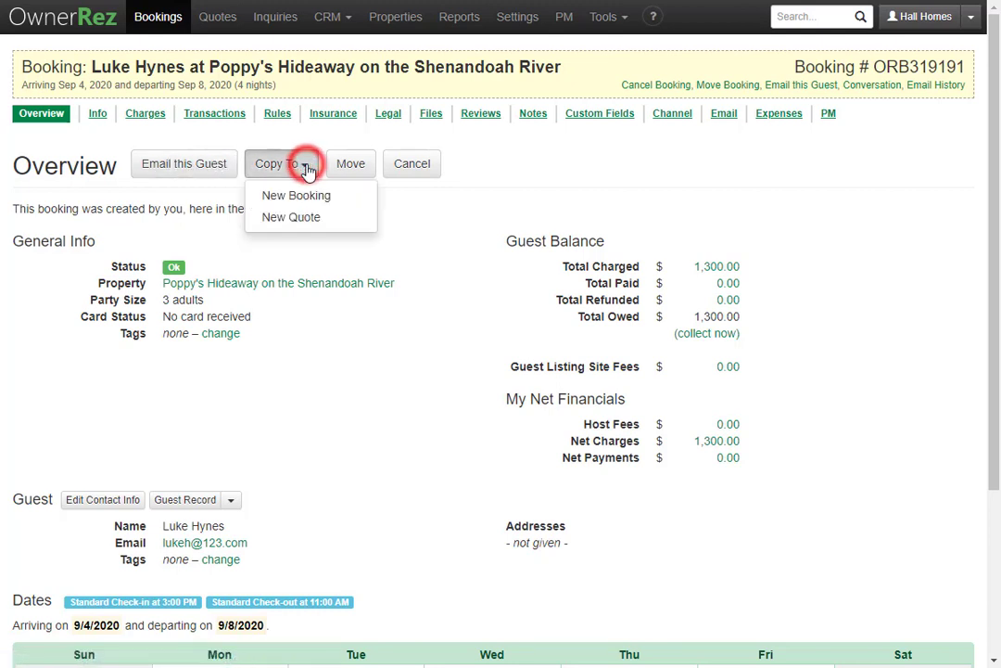
pyautogui.click(353, 167)
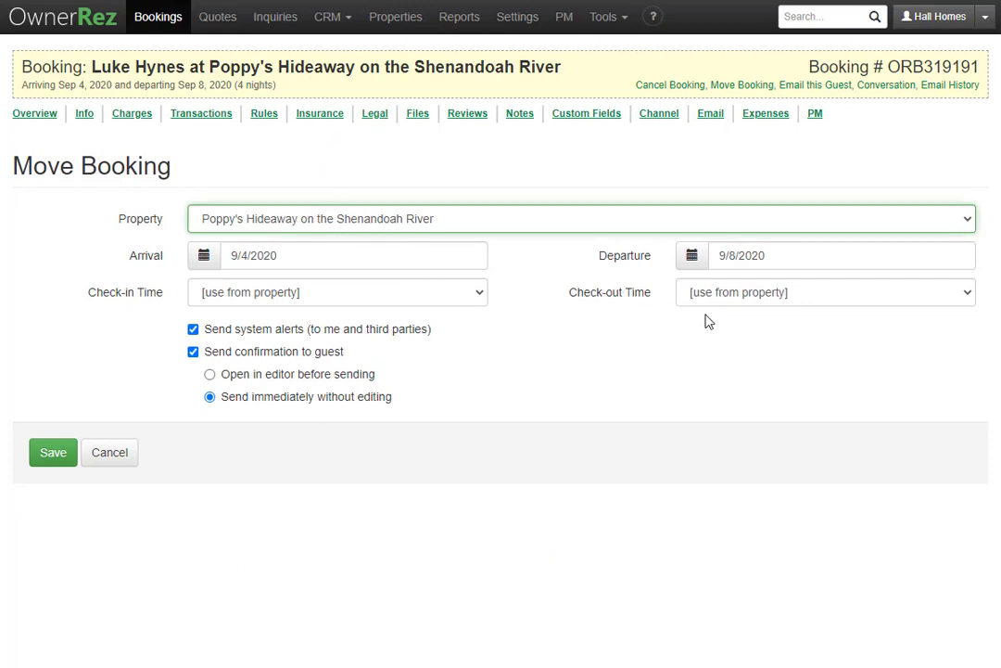
pyautogui.click(46, 118)
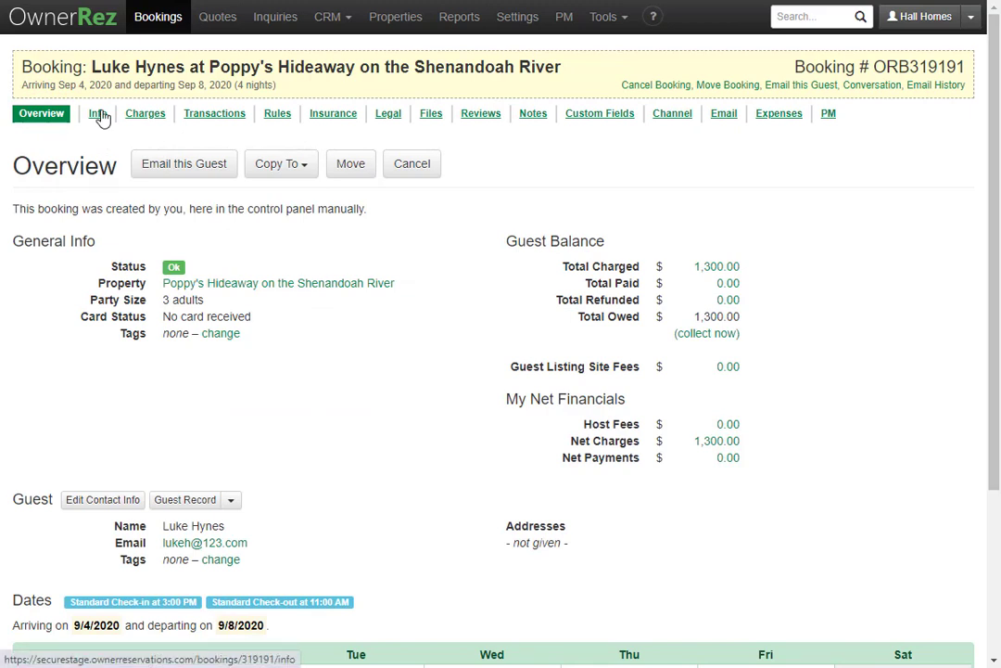
# Step: Go through the Info tab to the Charges page: $1,200.00 rent plus $100.00 cleaning fee
pyautogui.click(100, 114)
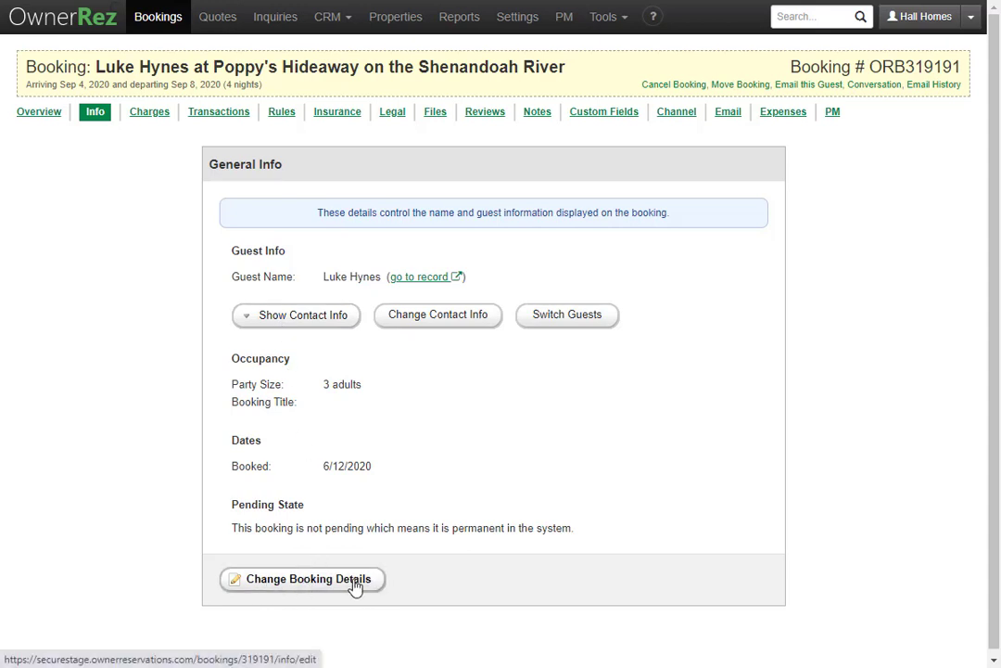
pyautogui.click(142, 112)
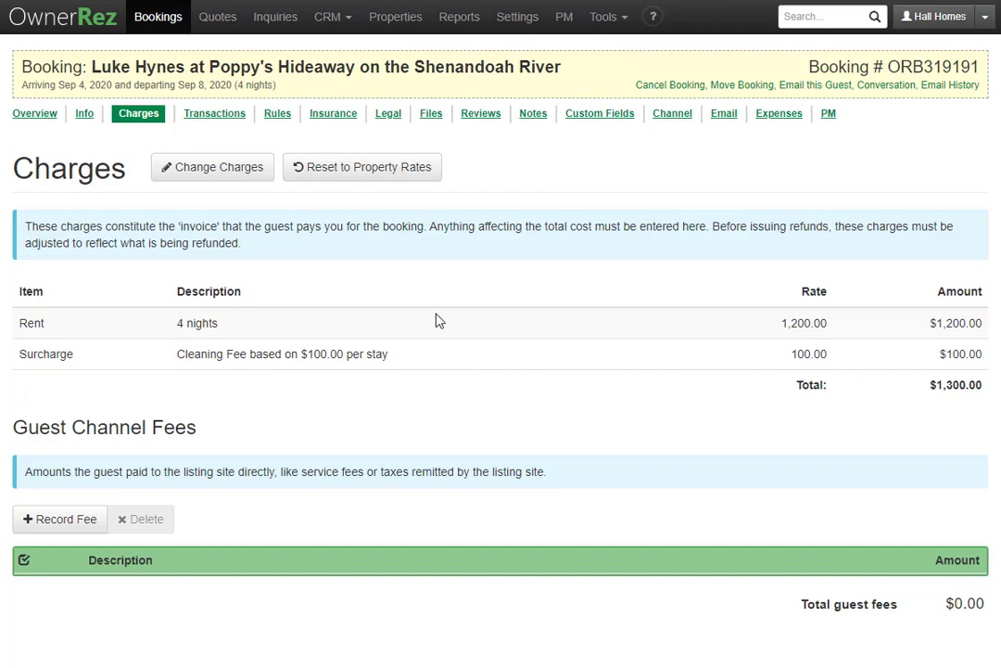
# Step: Add a Pet Fee charge line at 0.00, then request a reset to property rates
pyautogui.click(204, 172)
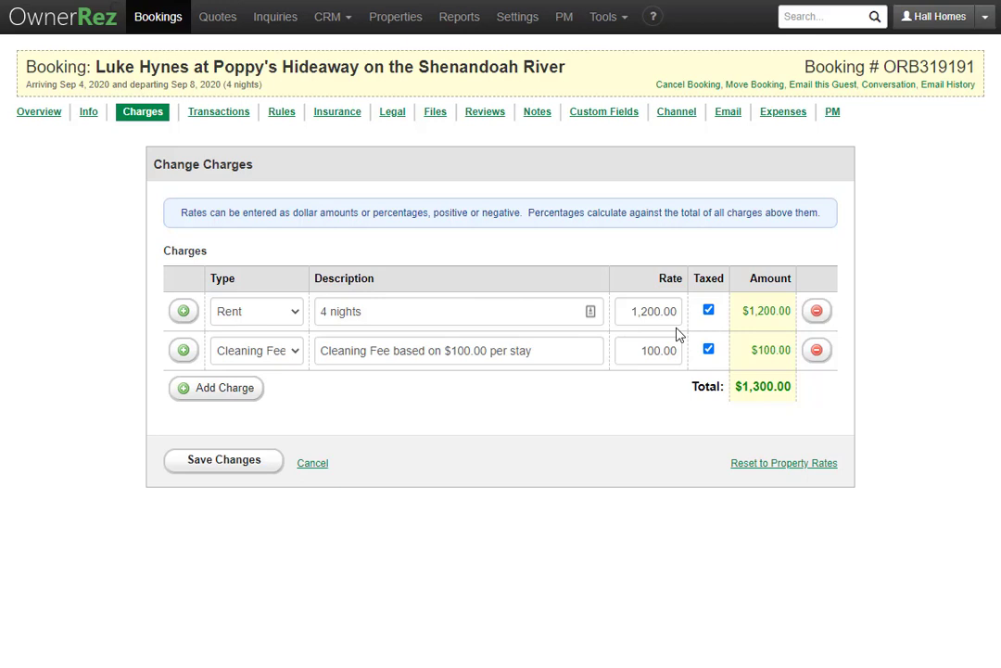
pyautogui.click(236, 389)
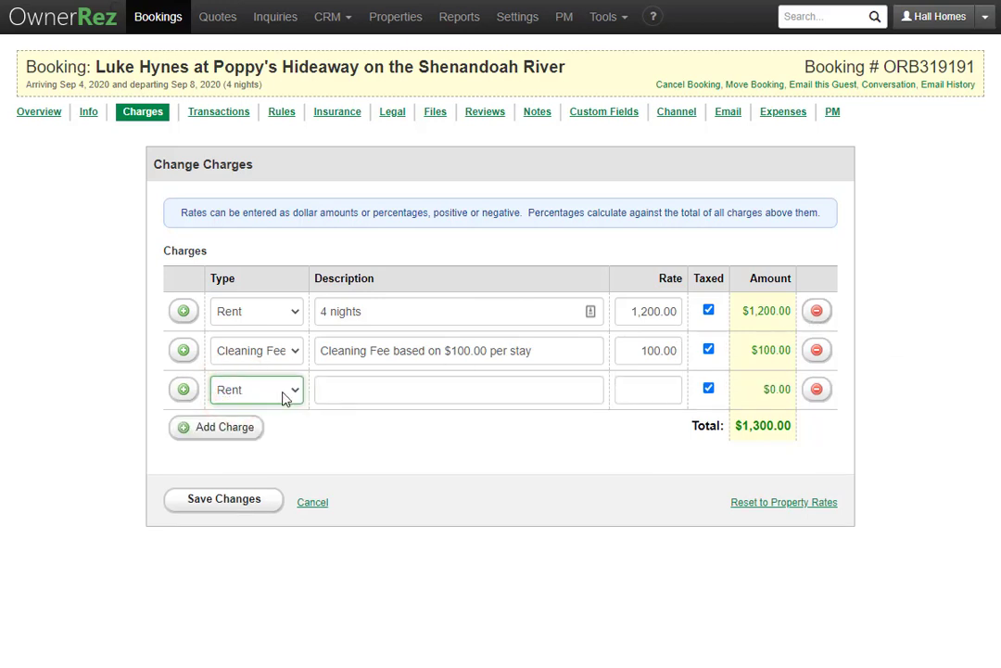
pyautogui.click(285, 394)
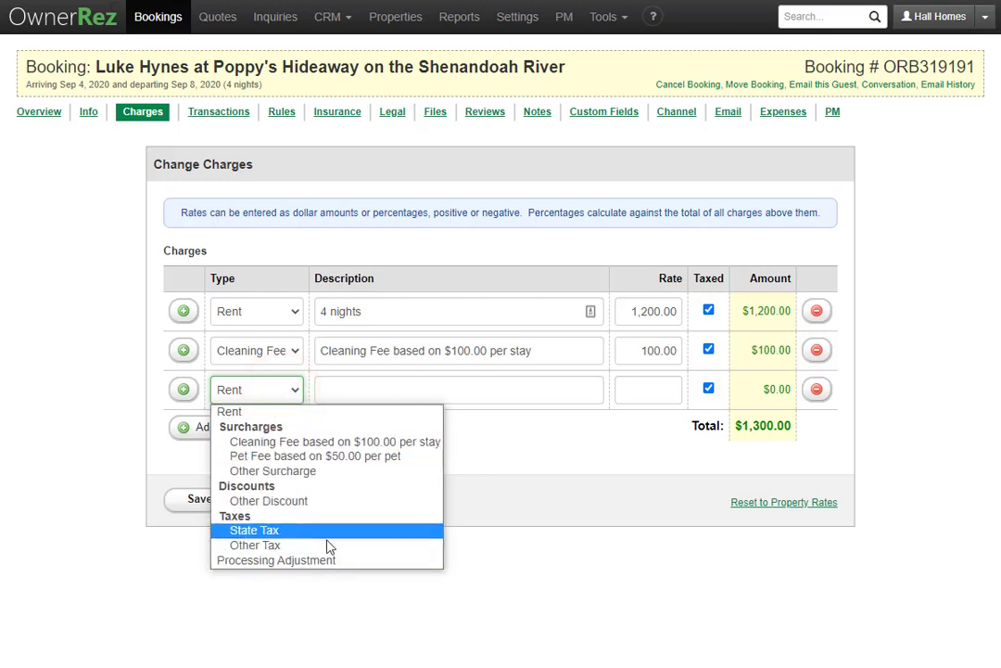
pyautogui.click(338, 456)
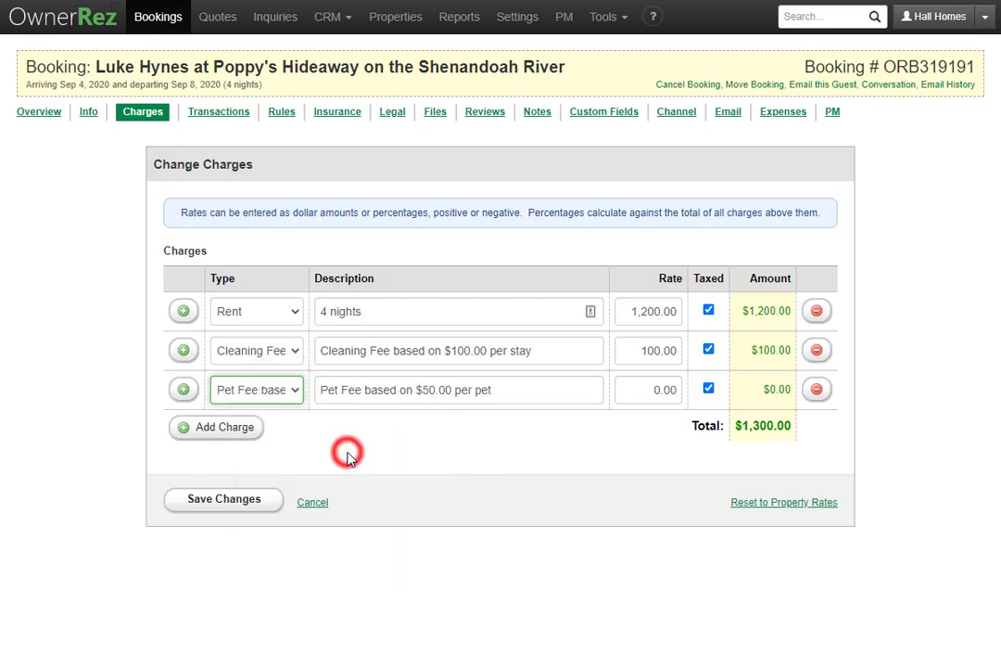
pyautogui.click(653, 387)
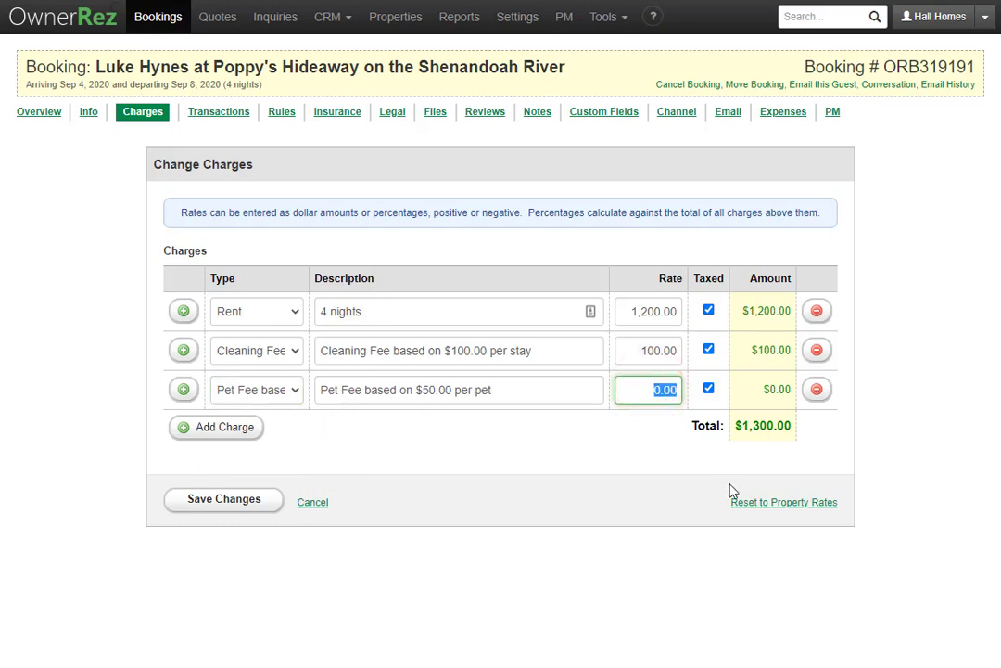
pyautogui.click(803, 508)
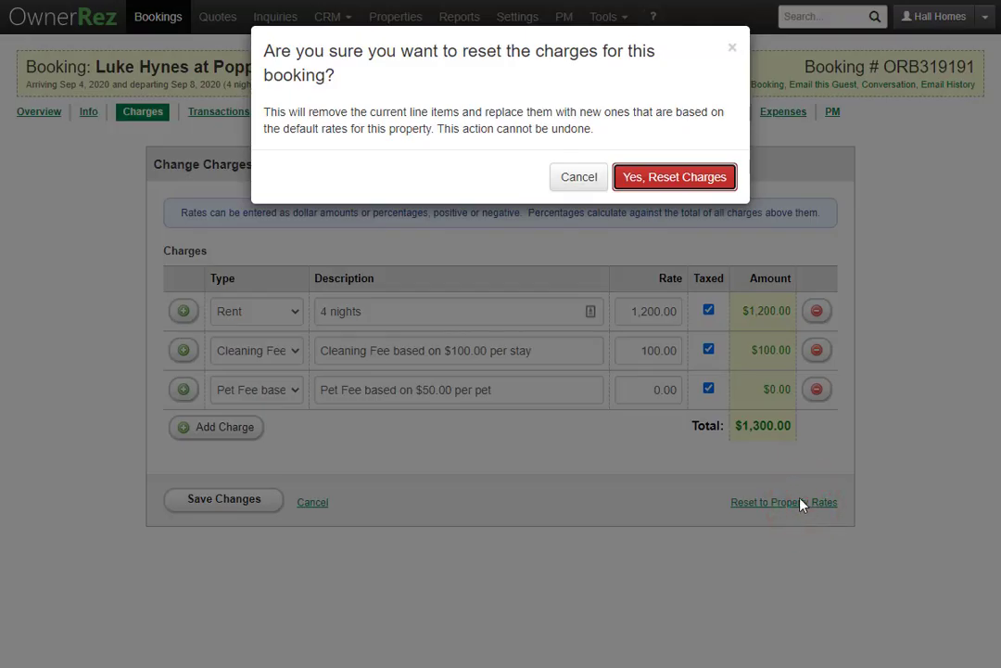
# Step: Confirm the charge reset to $1,575.00 with State Tax and view the Transactions page
pyautogui.click(682, 186)
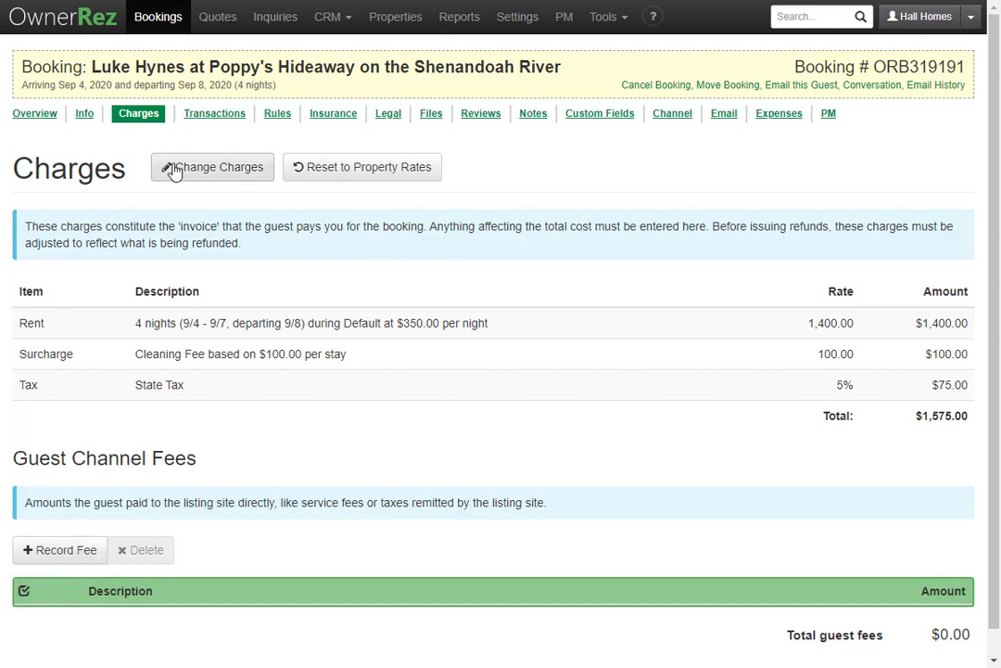
pyautogui.click(217, 121)
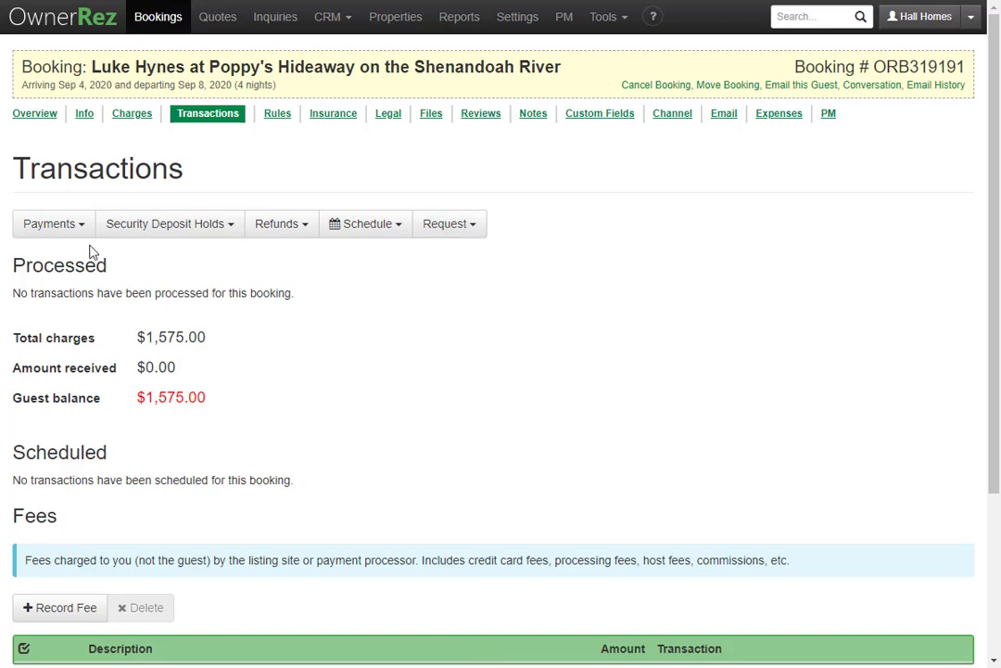
# Step: Look through the Payments, Security Deposit Holds, Refunds, Schedule and Request menus, then view Rules
pyautogui.click(59, 226)
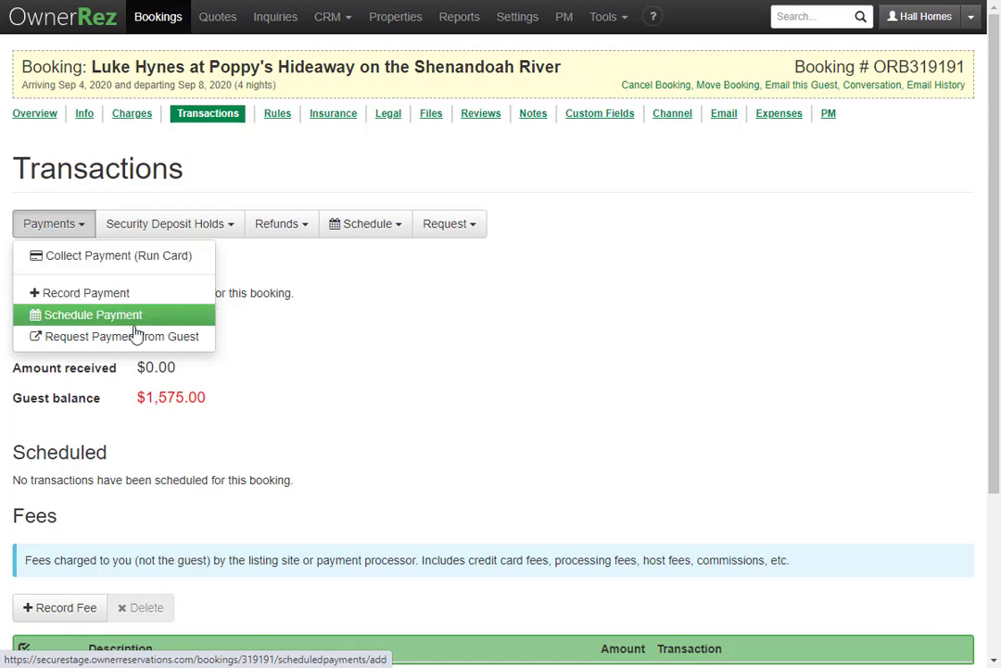
pyautogui.click(196, 229)
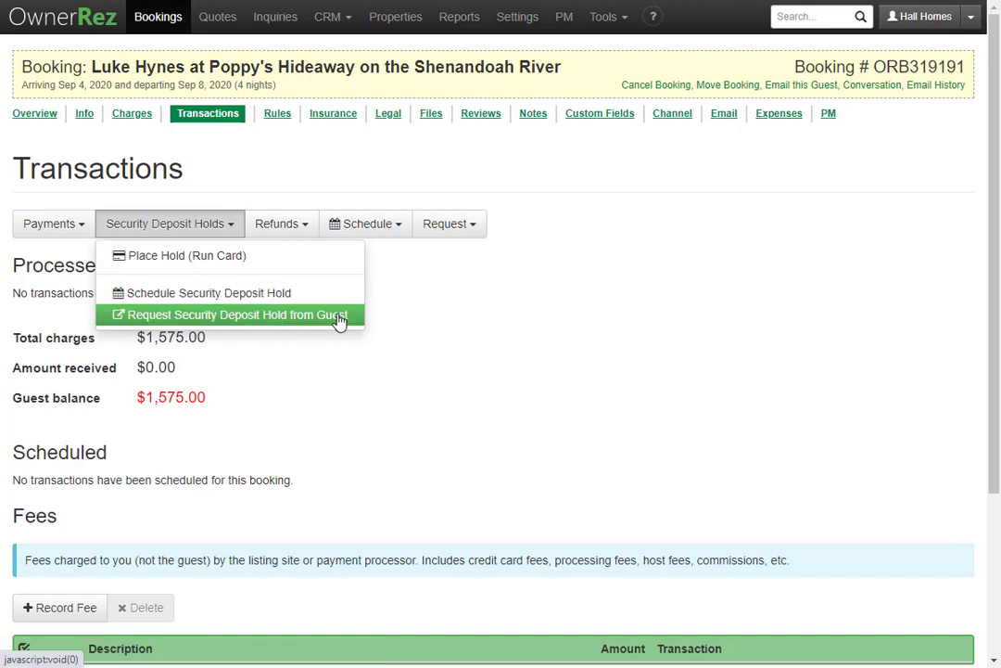
pyautogui.click(295, 229)
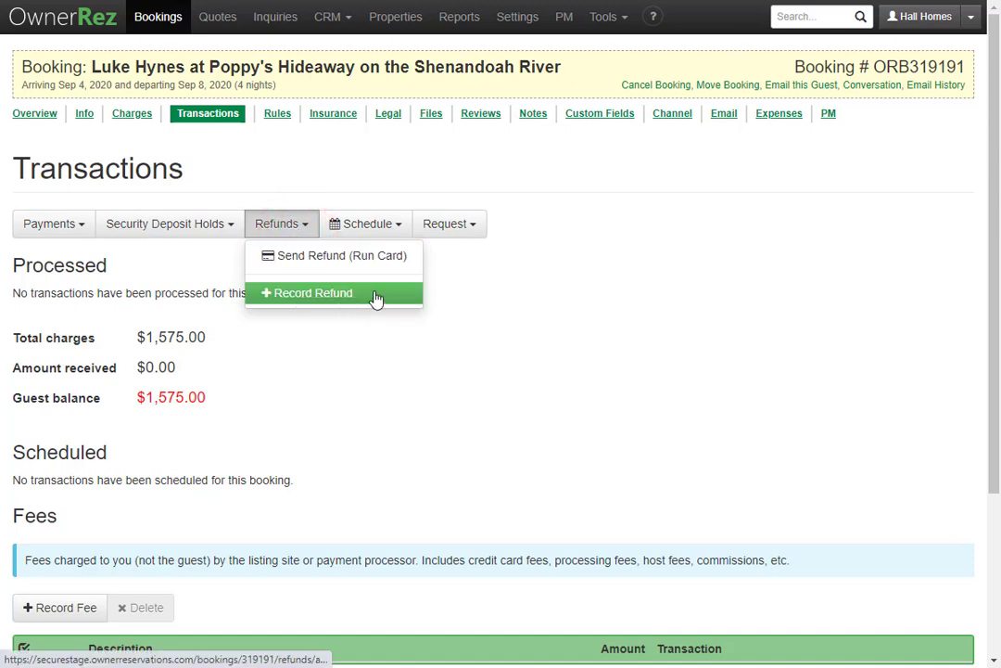
pyautogui.click(384, 226)
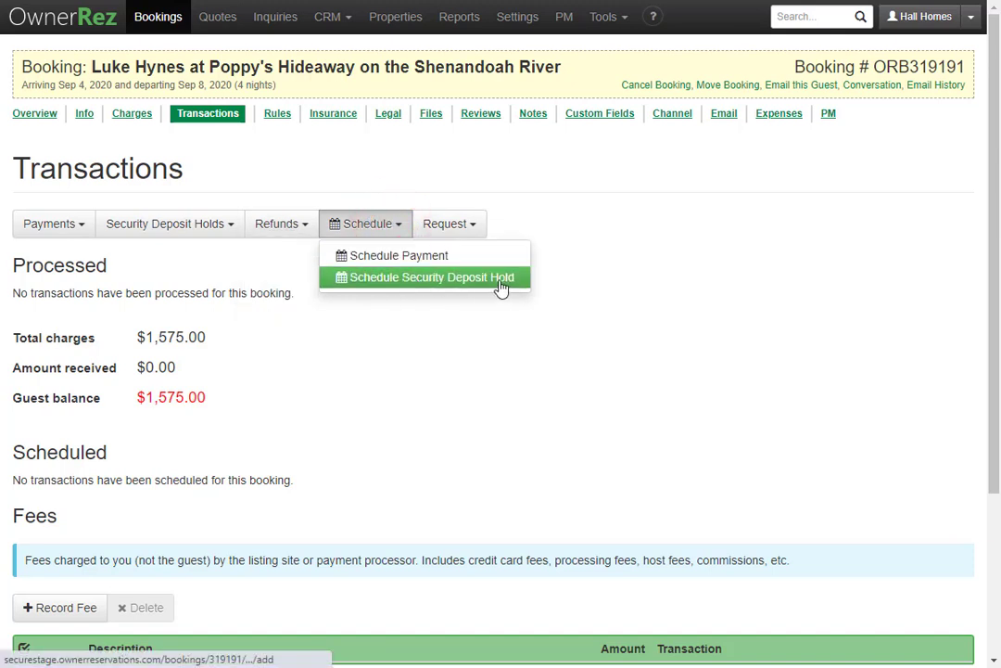
pyautogui.click(464, 229)
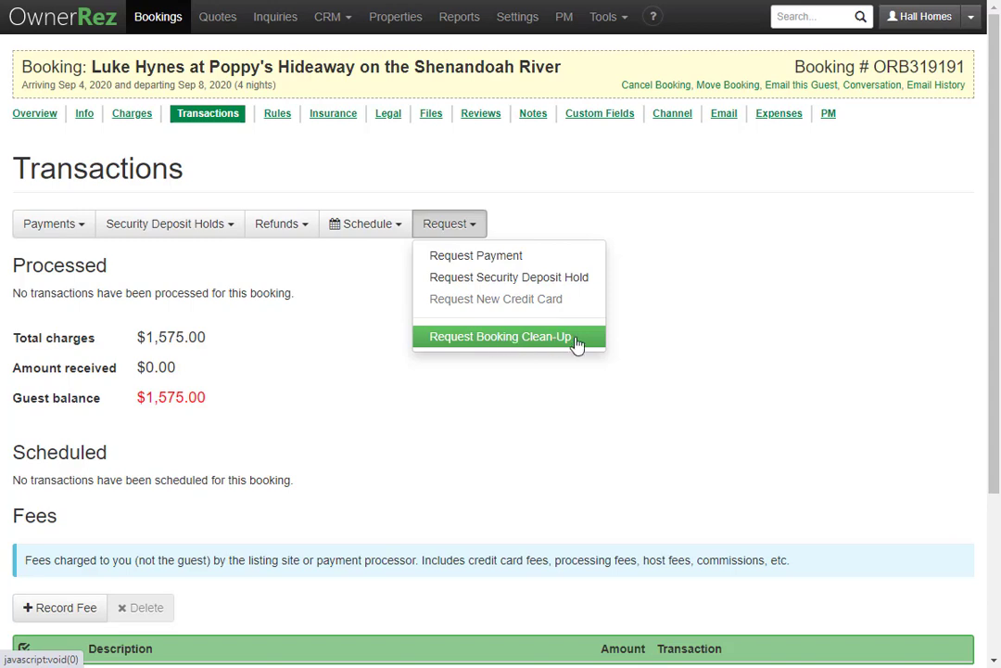
pyautogui.click(273, 115)
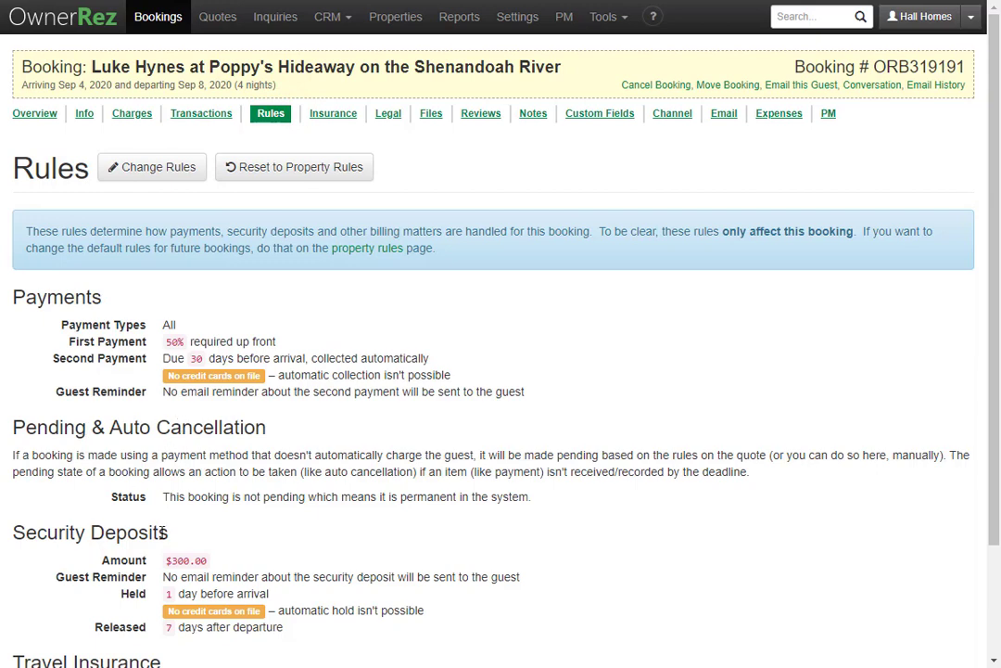
pyautogui.scroll(-3, 163, 530)
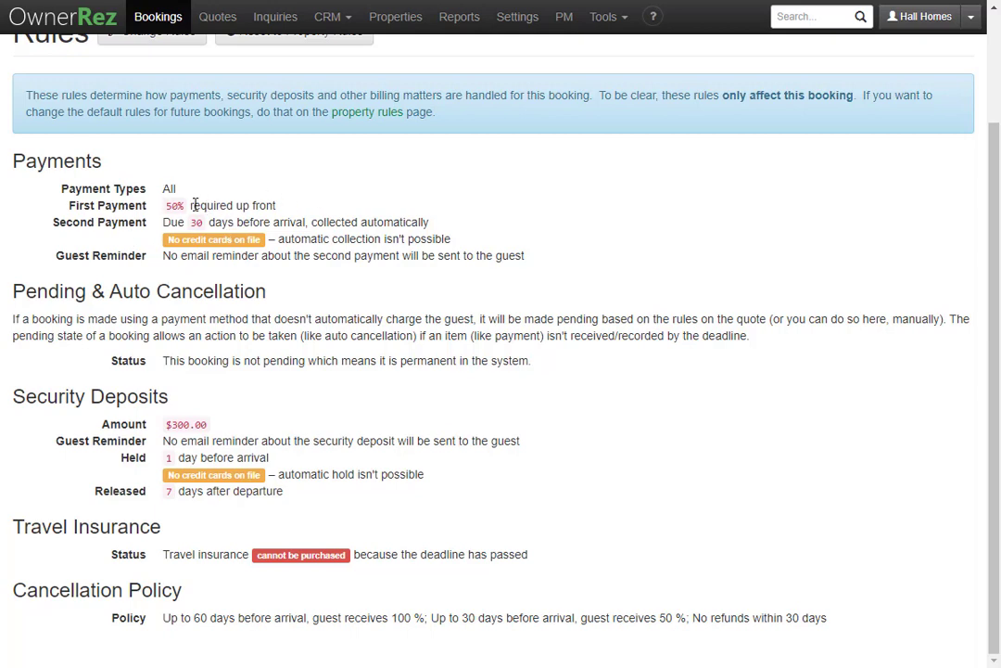
pyautogui.scroll(3, 195, 205)
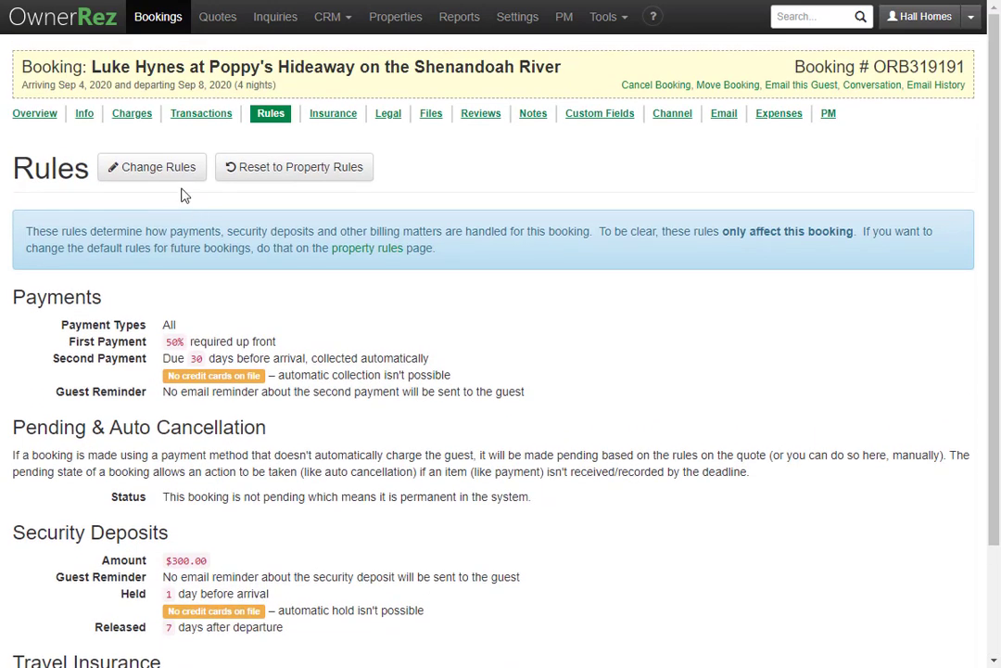
# Step: Change the Second Payment Due from 30 to 60 days before arrival and save
pyautogui.click(165, 178)
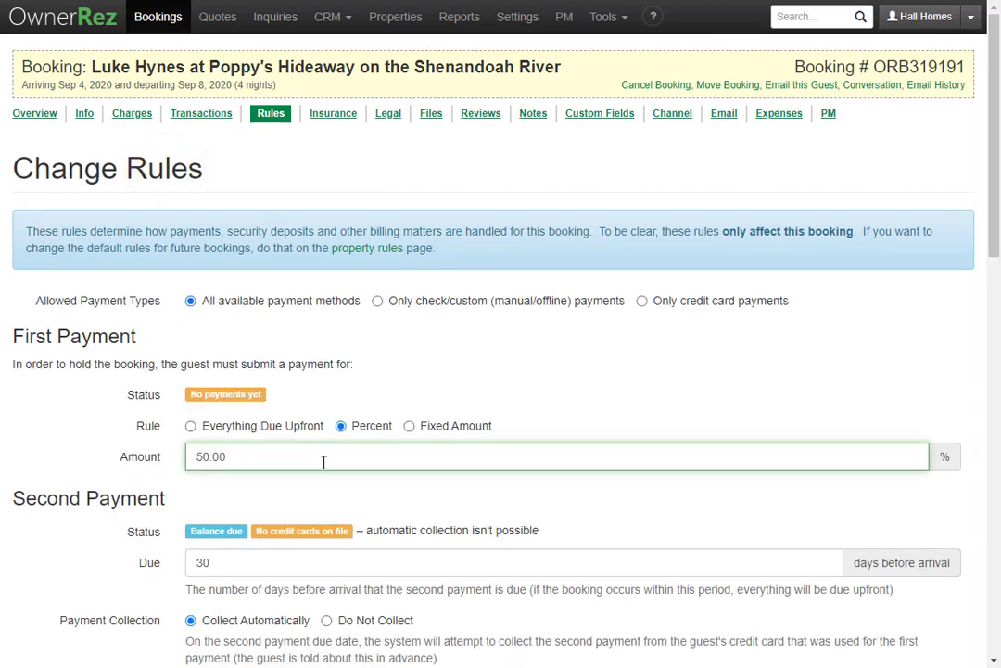
pyautogui.doubleClick(264, 566)
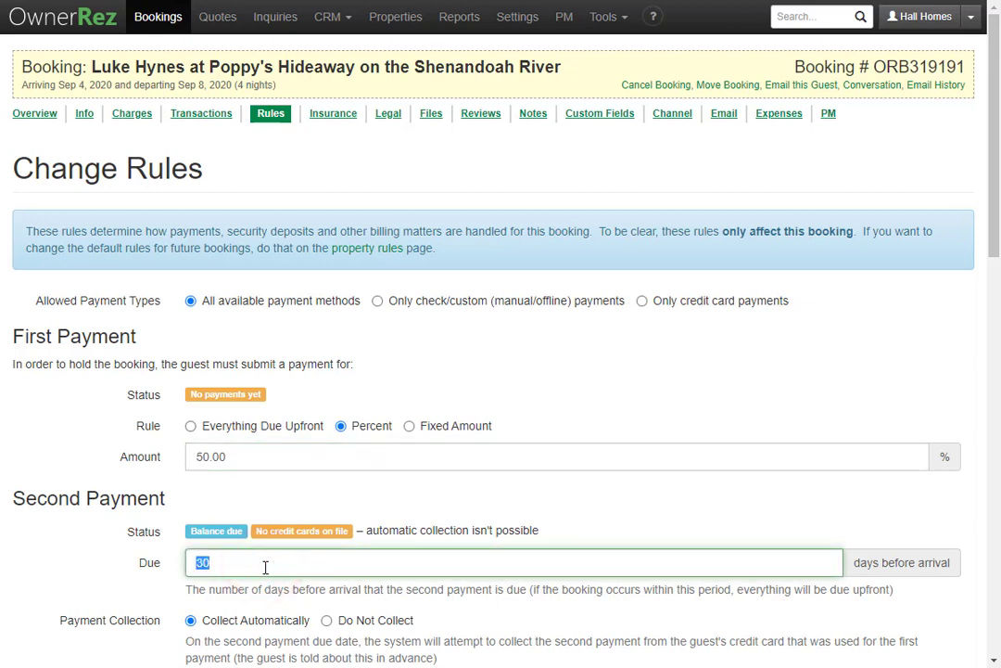
pyautogui.write('6')
pyautogui.scroll(-15, 265, 566)
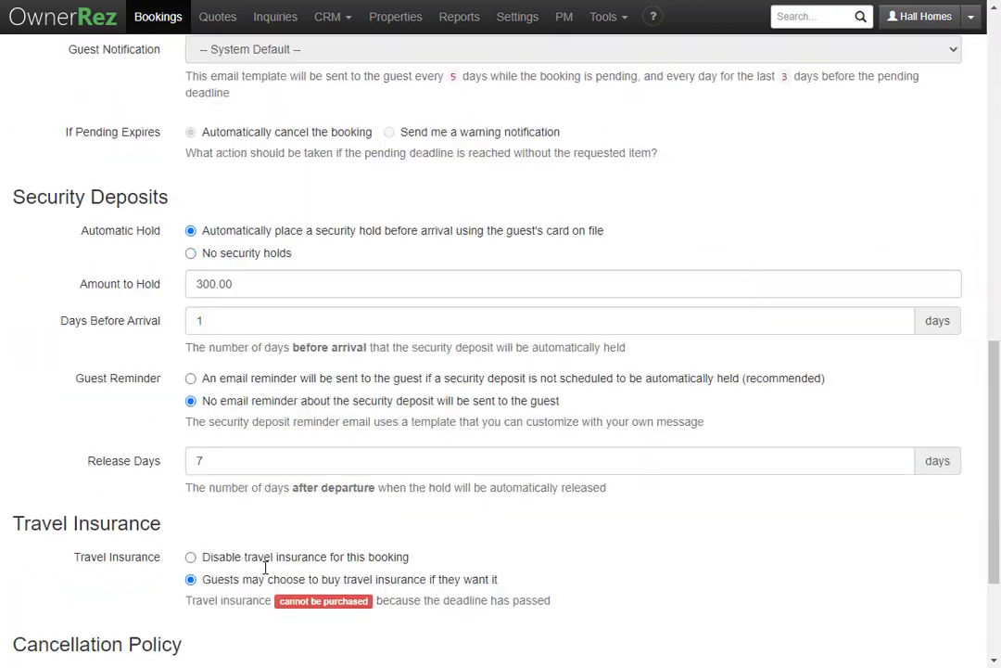
pyautogui.click(55, 584)
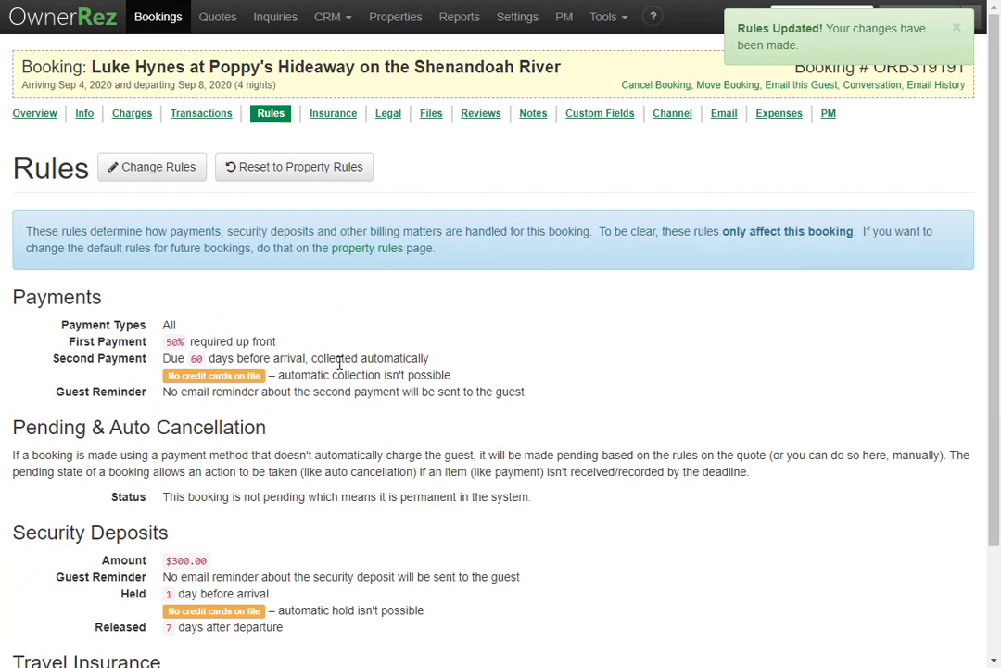
# Step: Reset the booking rules to the property's, restoring the 30-day second payment due
pyautogui.click(309, 176)
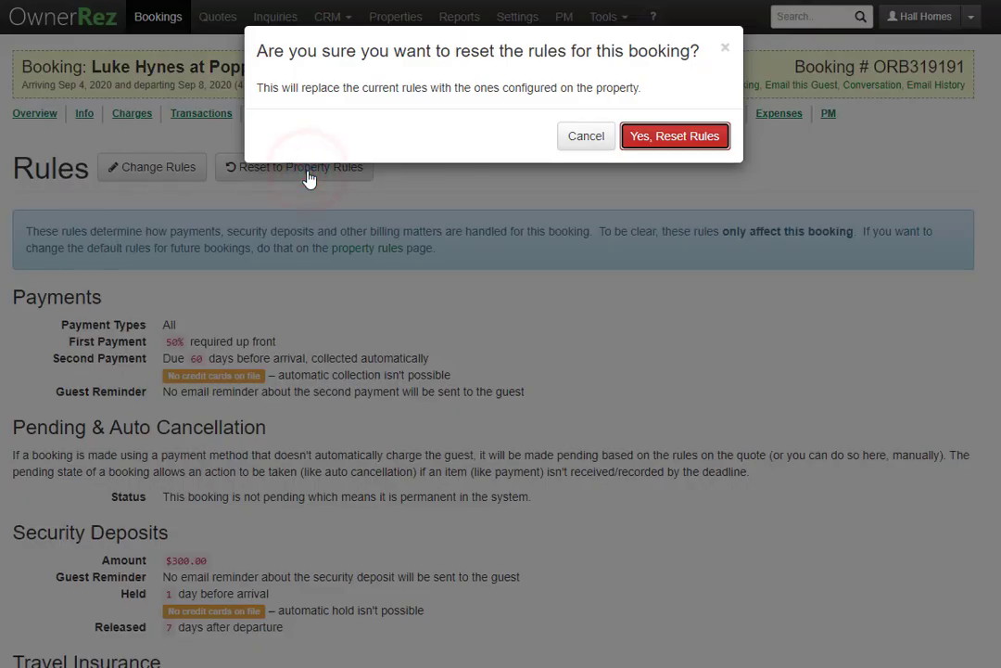
pyautogui.click(668, 137)
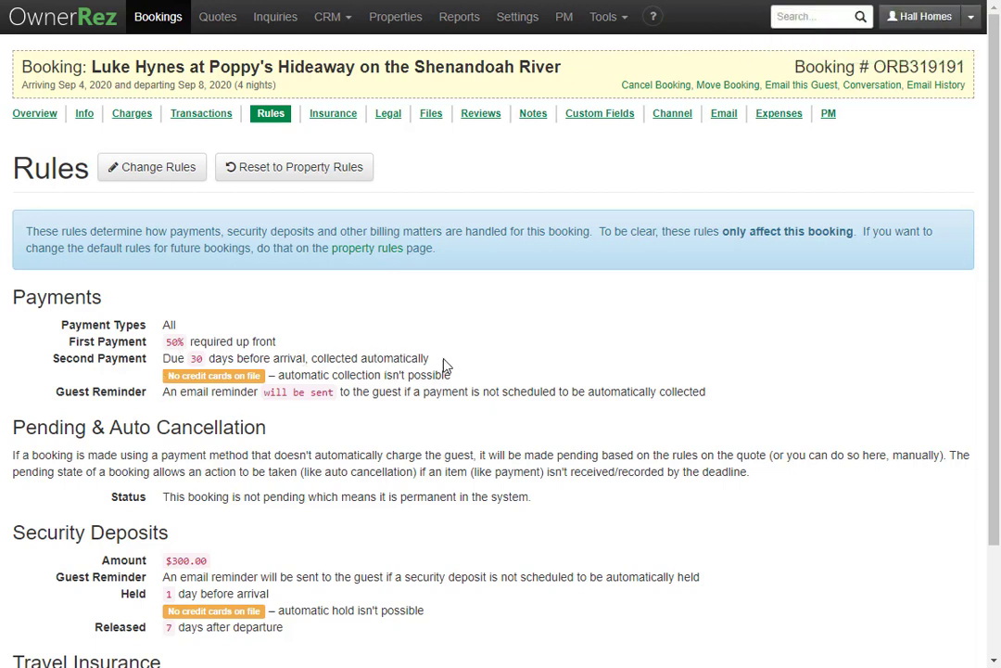
# Step: Check the Travel Insurance panel, then view the empty Legal Agreements page
pyautogui.click(351, 116)
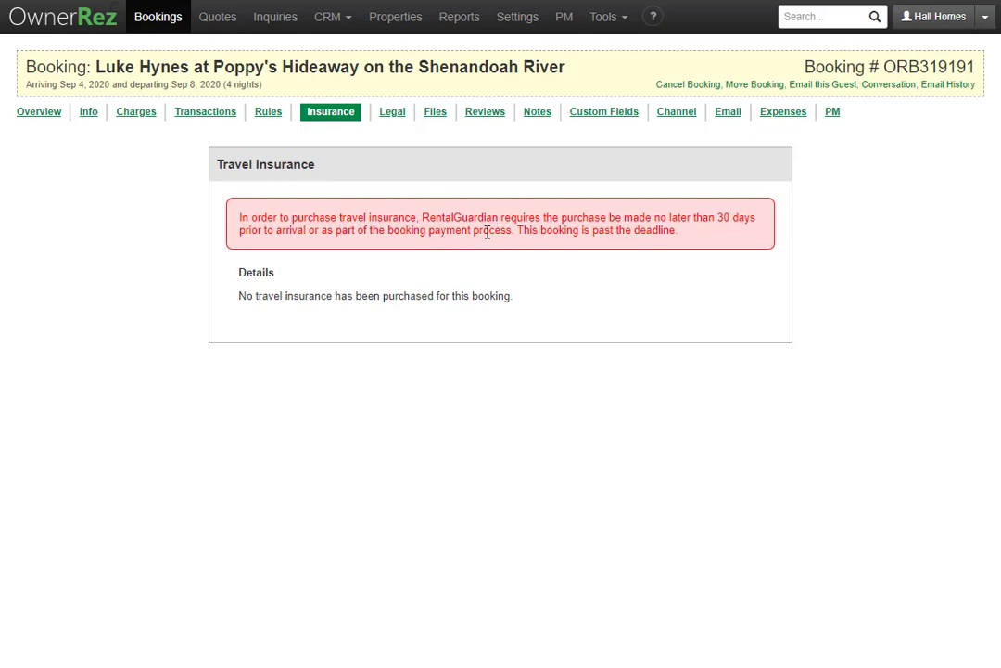
pyautogui.click(392, 112)
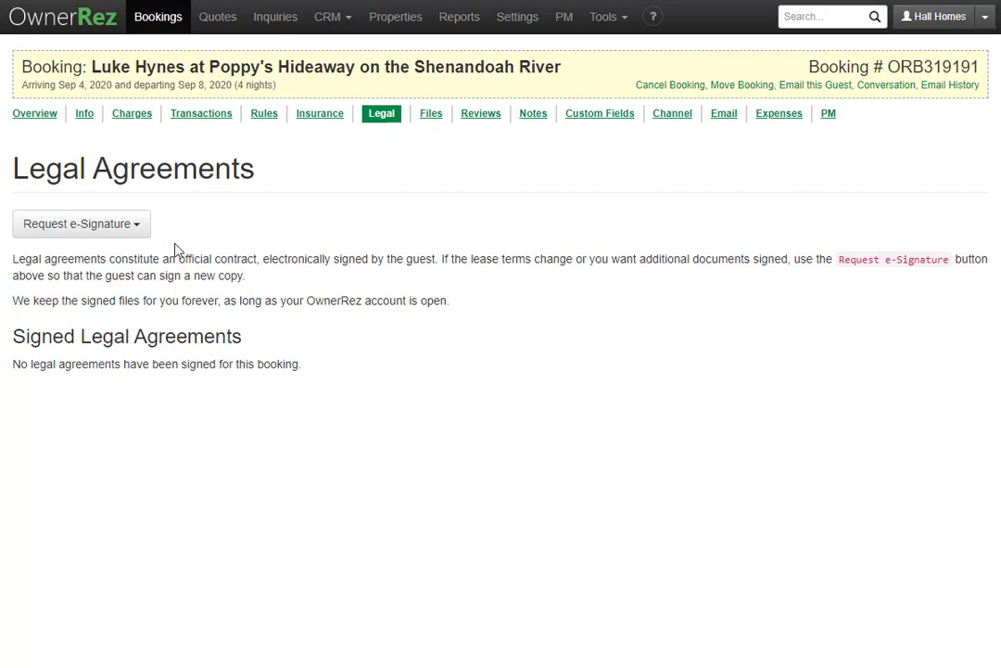
# Step: Send the guest an e-signature request email for the Rental Agreement [default]
pyautogui.click(144, 230)
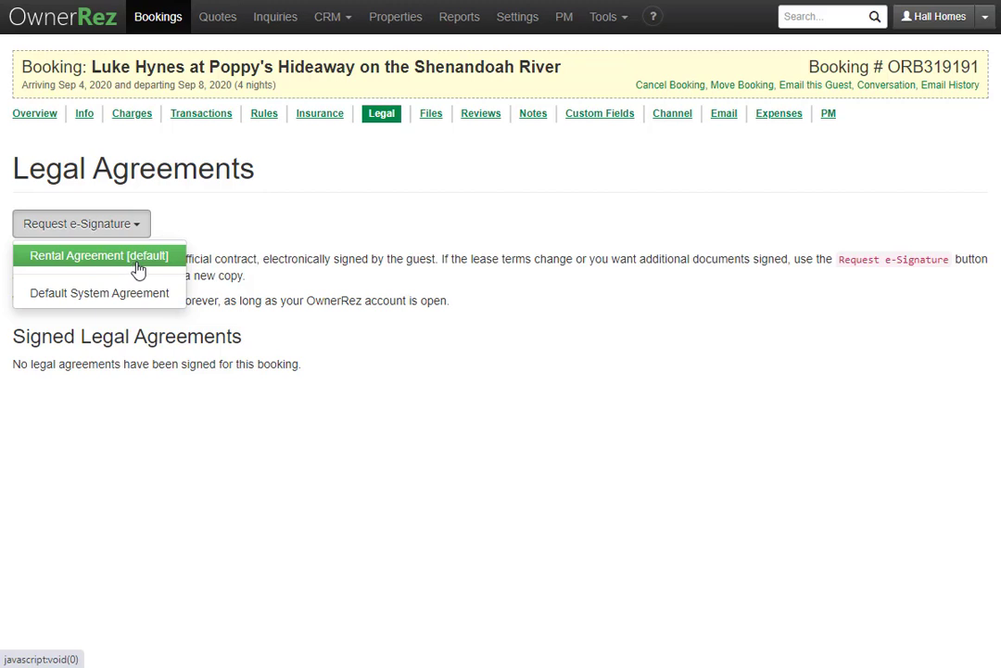
pyautogui.click(127, 263)
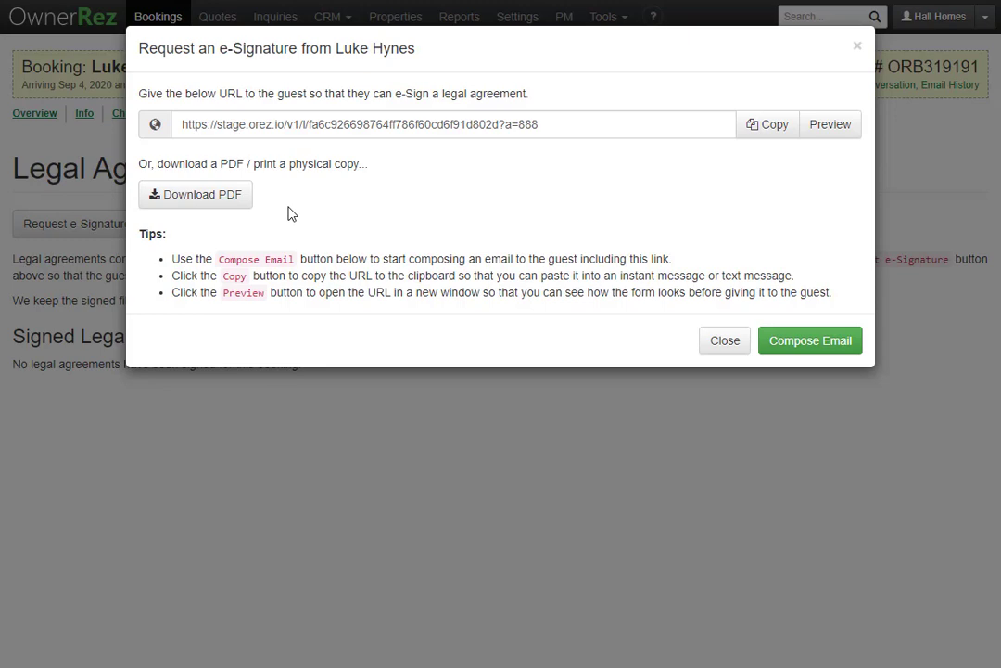
pyautogui.click(822, 352)
pyautogui.scroll(-1, 742, 371)
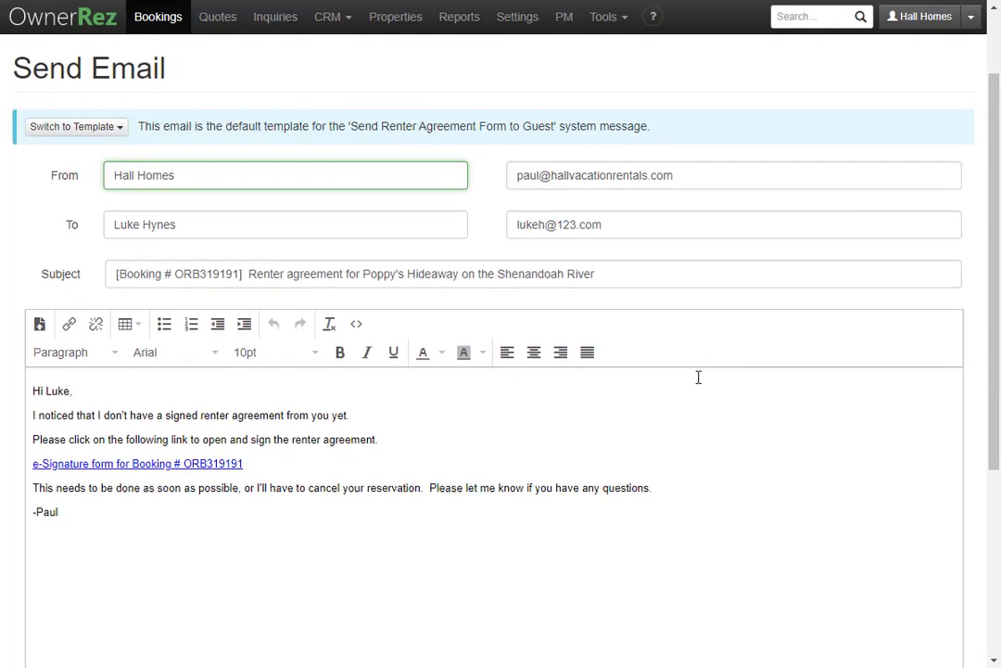
pyautogui.scroll(-2, 698, 376)
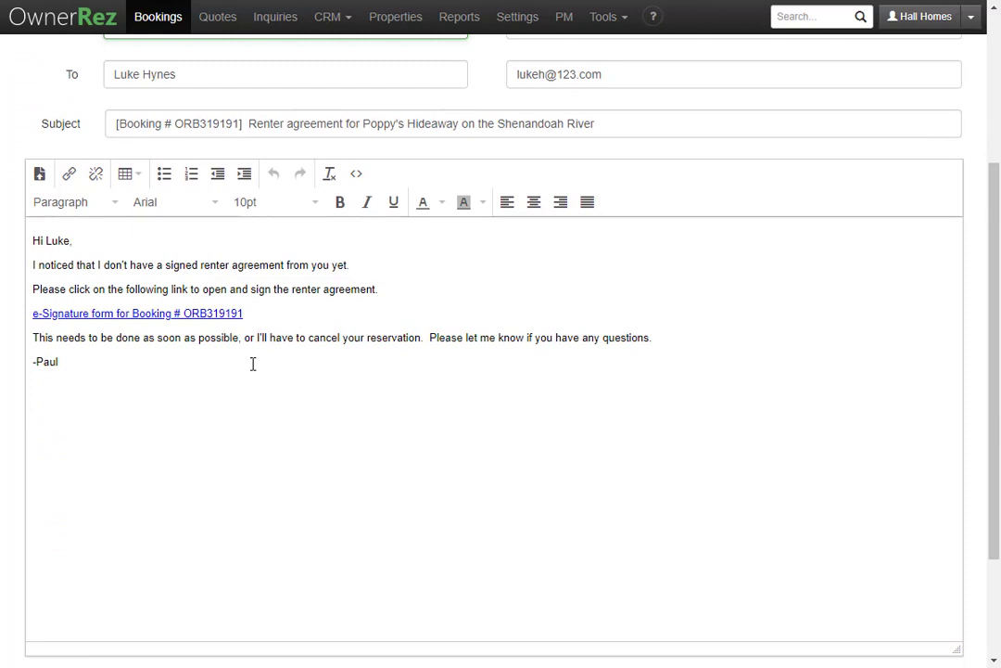
pyautogui.scroll(-2, 252, 363)
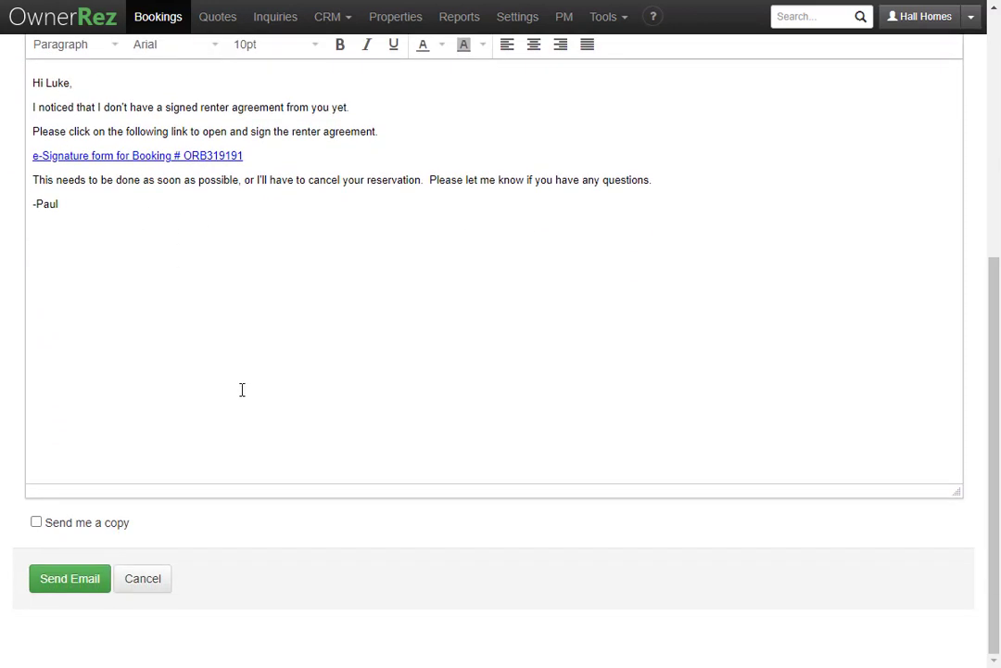
pyautogui.click(74, 584)
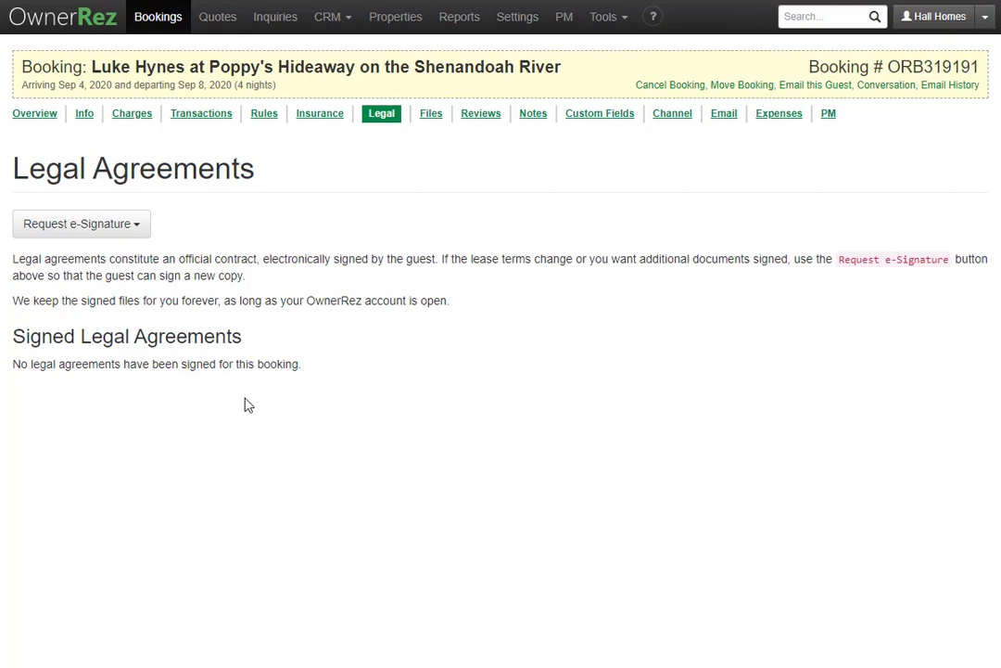
# Step: Browse the booking's Files and Reviews tabs, then open the empty Notes editor
pyautogui.click(432, 122)
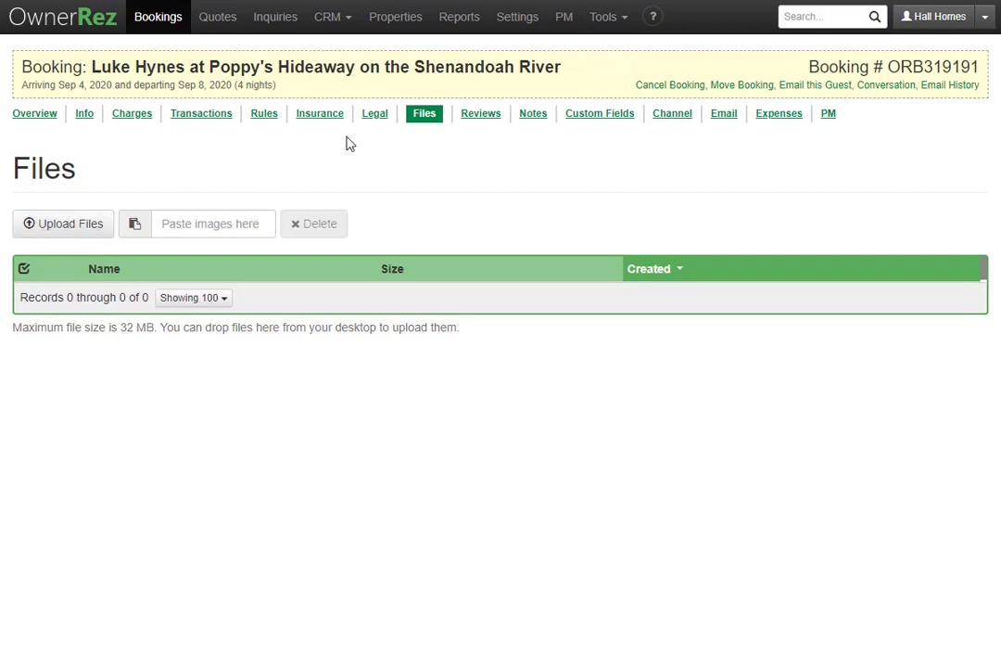
pyautogui.click(470, 118)
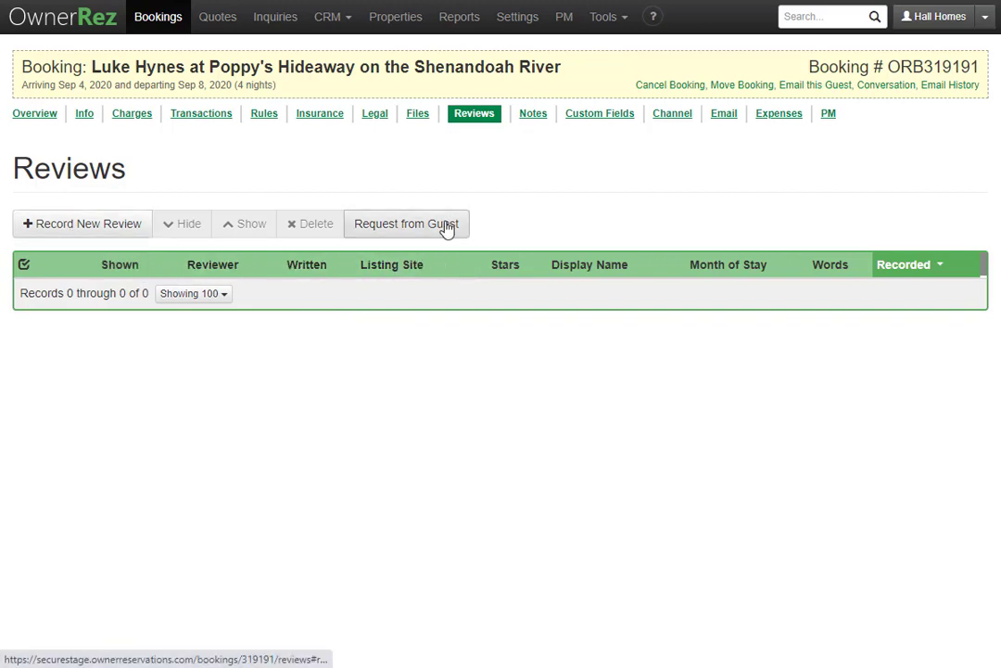
pyautogui.click(534, 115)
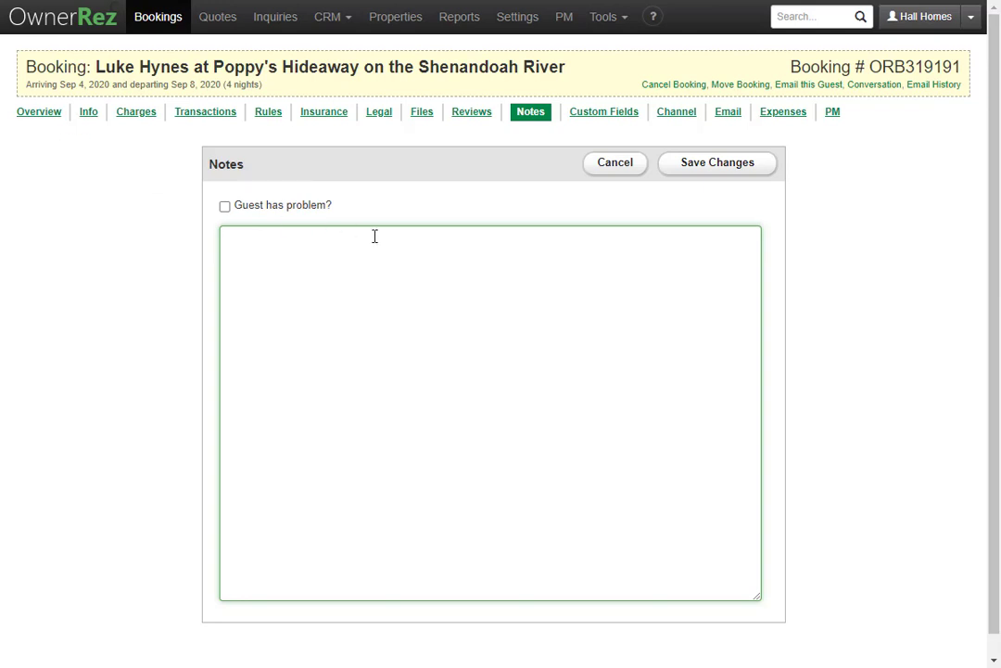
# Step: Check the Name and Age custom field, leave it unchanged, then show the Airbnb channel sync actions
pyautogui.click(616, 115)
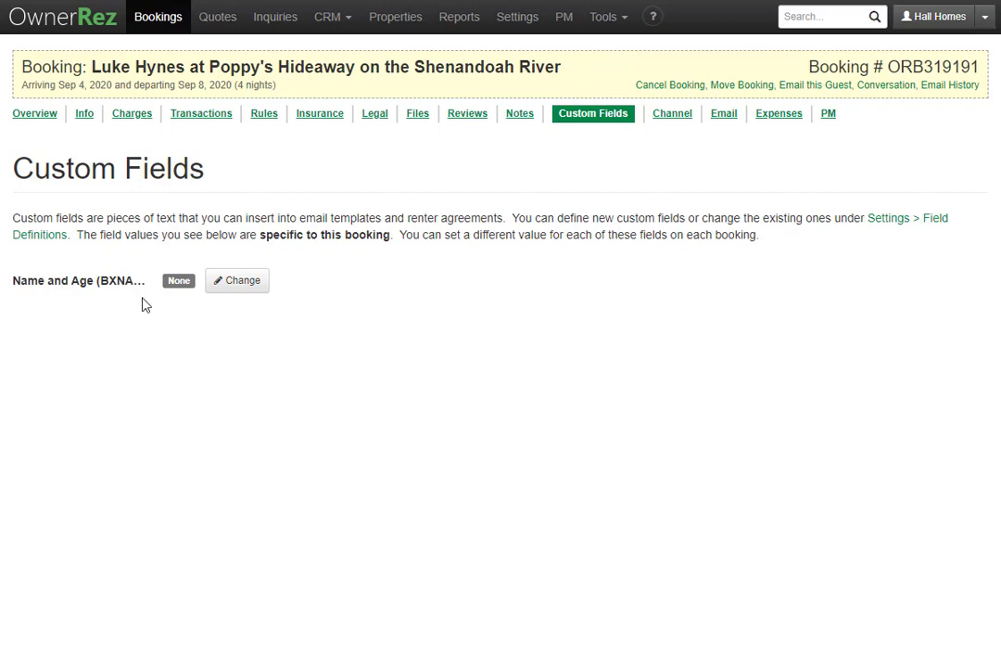
pyautogui.click(242, 281)
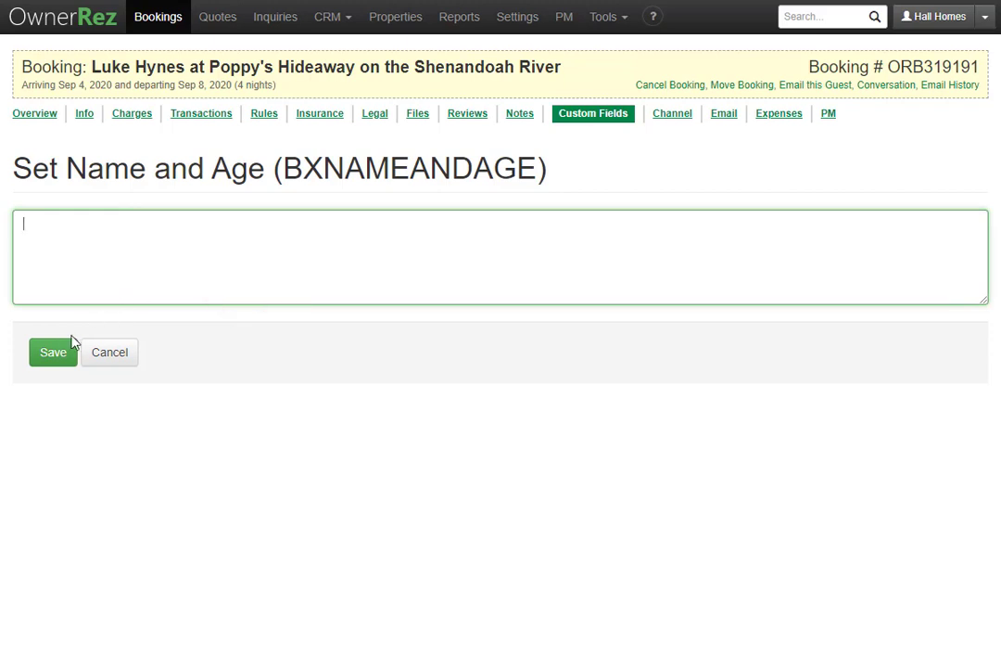
pyautogui.click(110, 351)
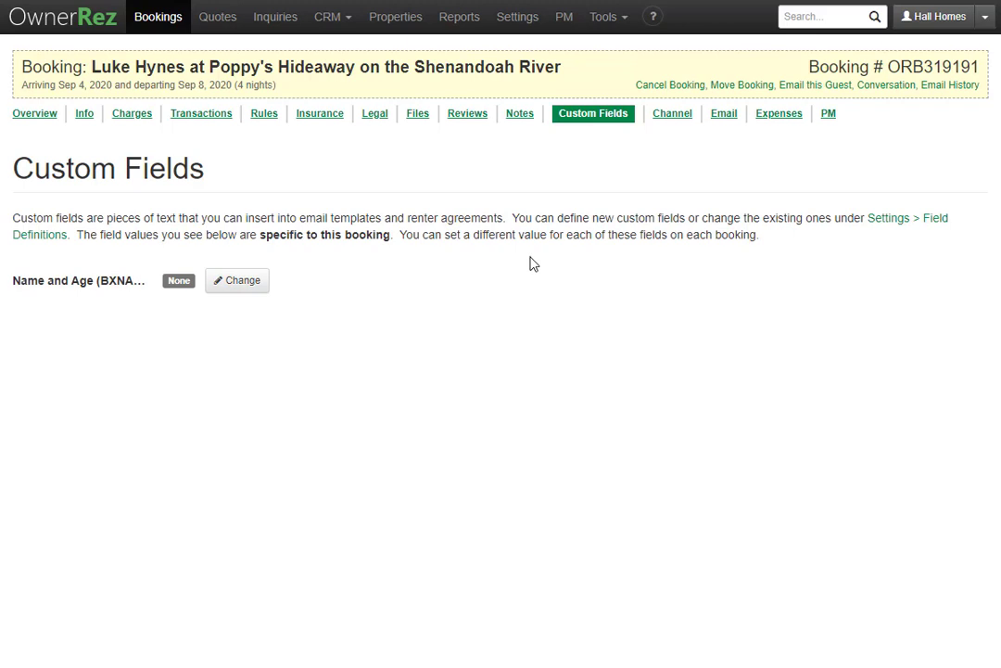
pyautogui.click(694, 123)
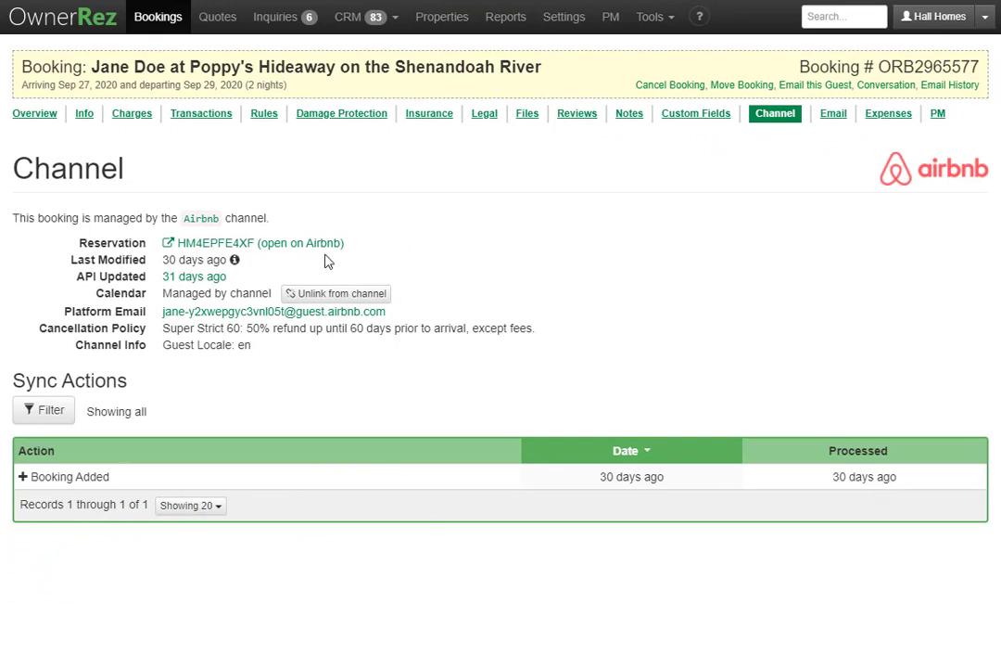
# Step: Show the Sep 4–8 booking's Emails page with its never-sent guest and owner new-booking notifications
pyautogui.moveTo(193, 260)
pyautogui.moveTo(172, 284)
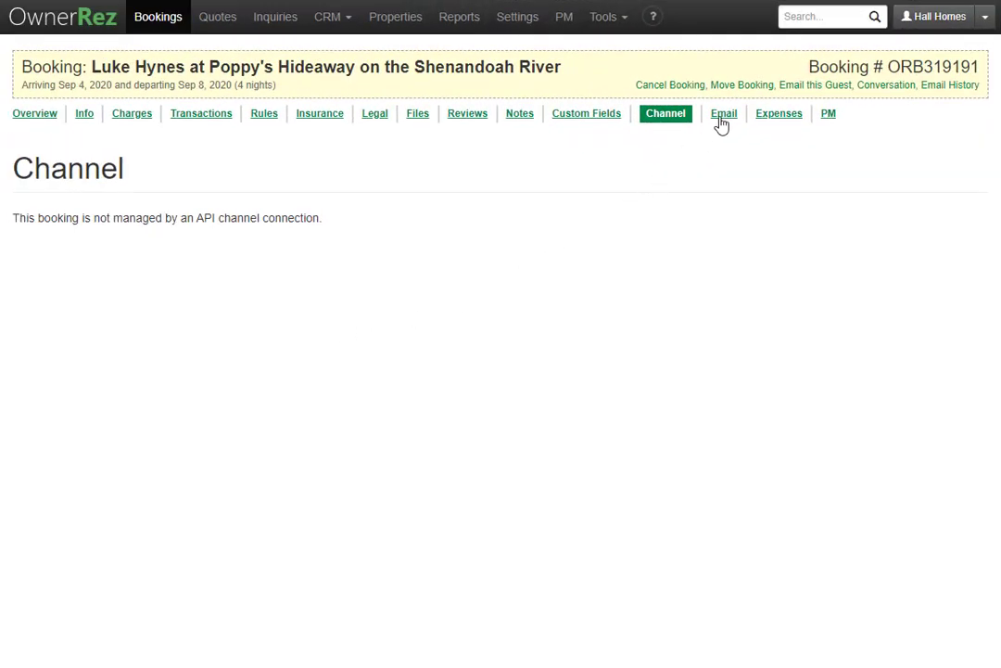
pyautogui.click(722, 118)
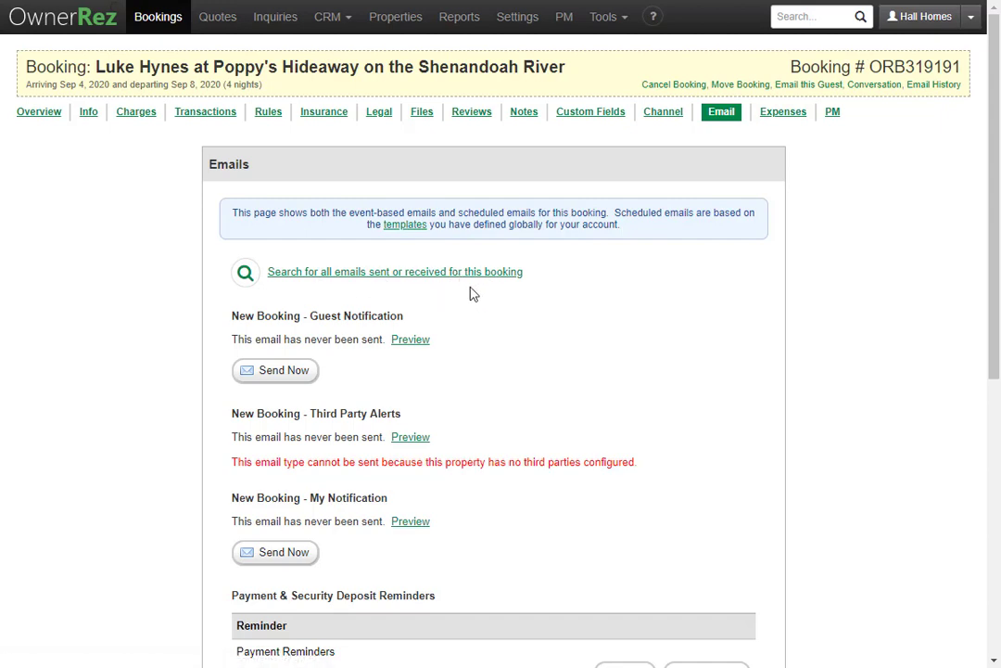
# Step: Look over the email reminders and scheduled emails, then show the empty $0.00 Expenses list
pyautogui.scroll(-5, 470, 294)
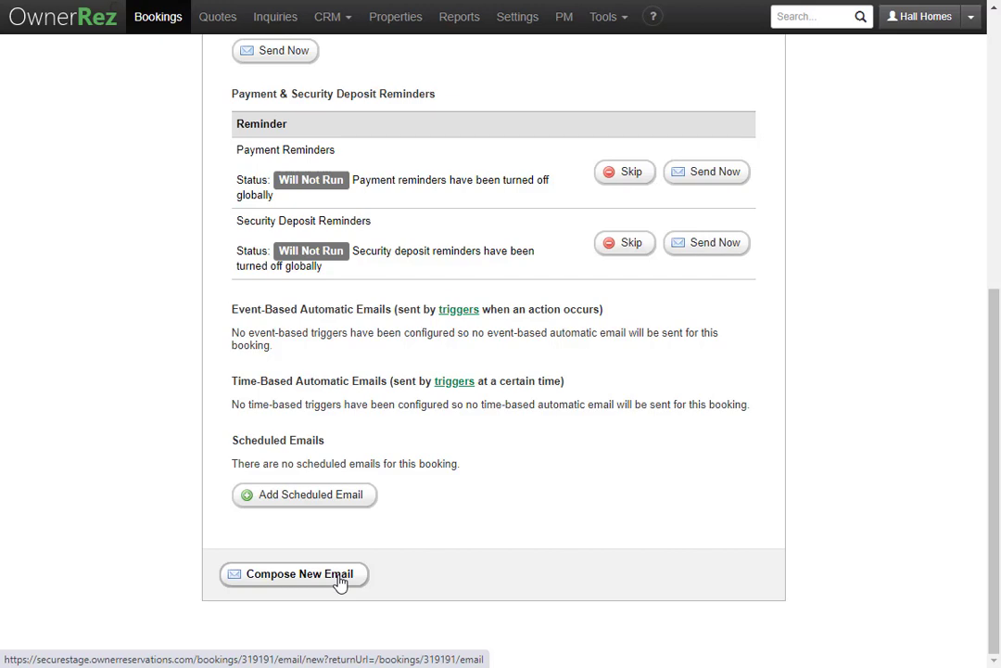
pyautogui.scroll(5, 339, 580)
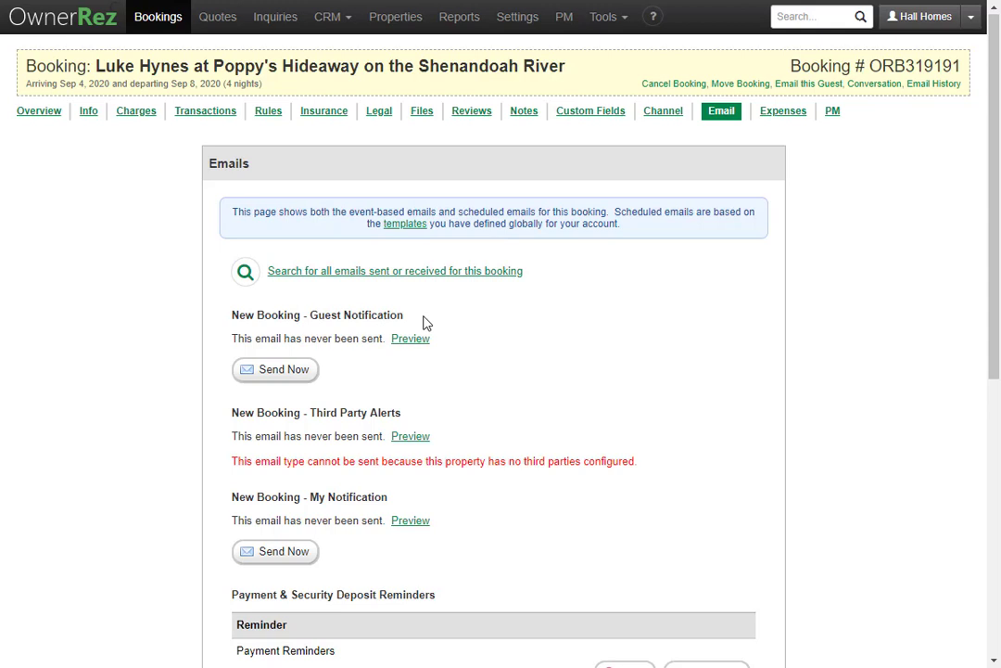
pyautogui.click(783, 113)
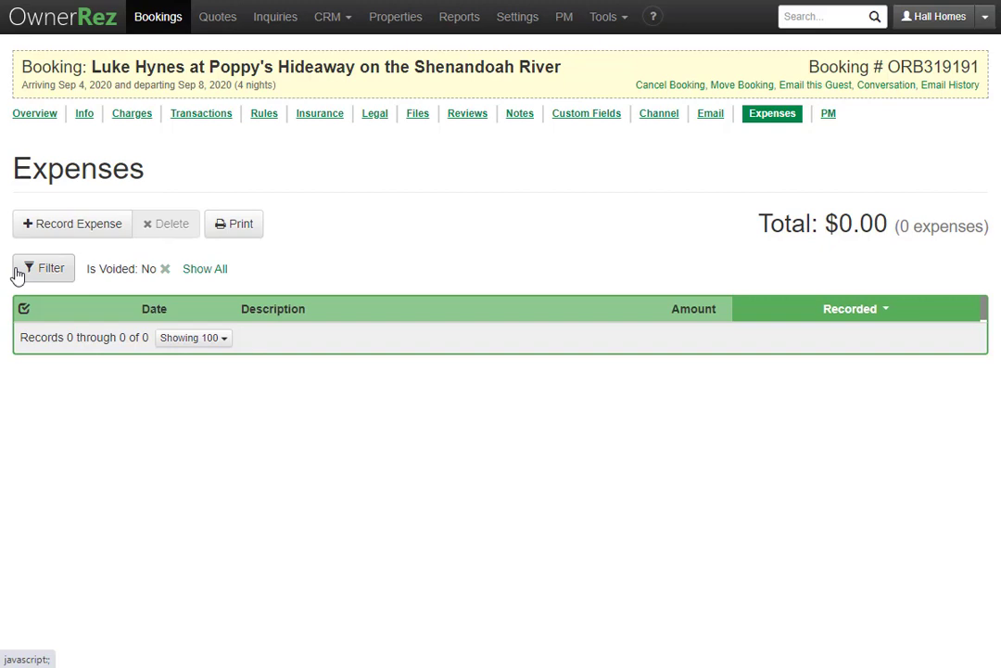
# Step: Open the booking's Property Management form, currently unmanaged with no owner or commission
pyautogui.click(832, 114)
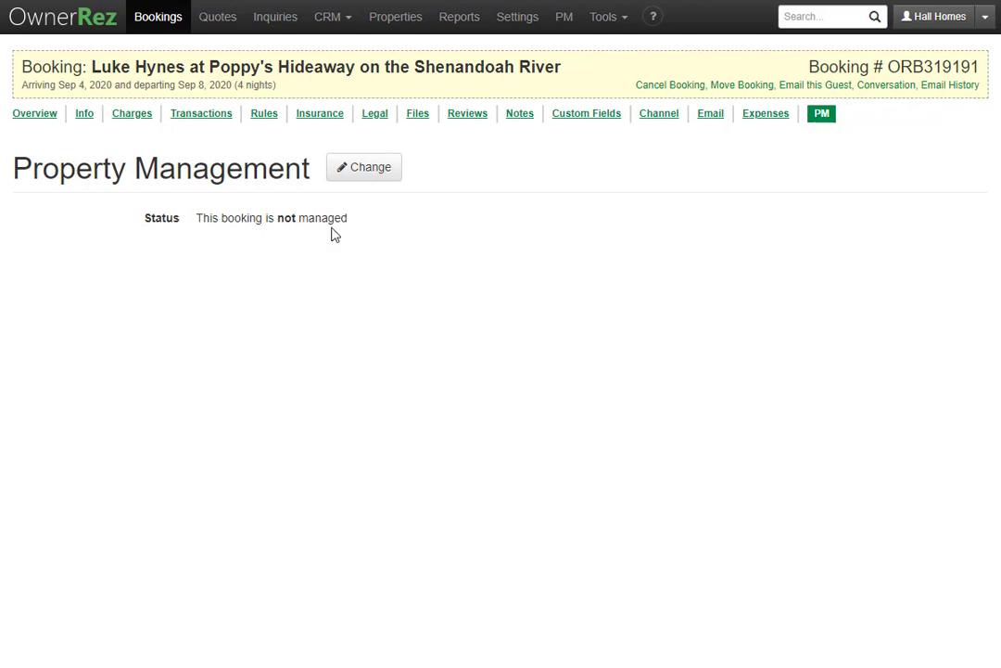
pyautogui.click(369, 170)
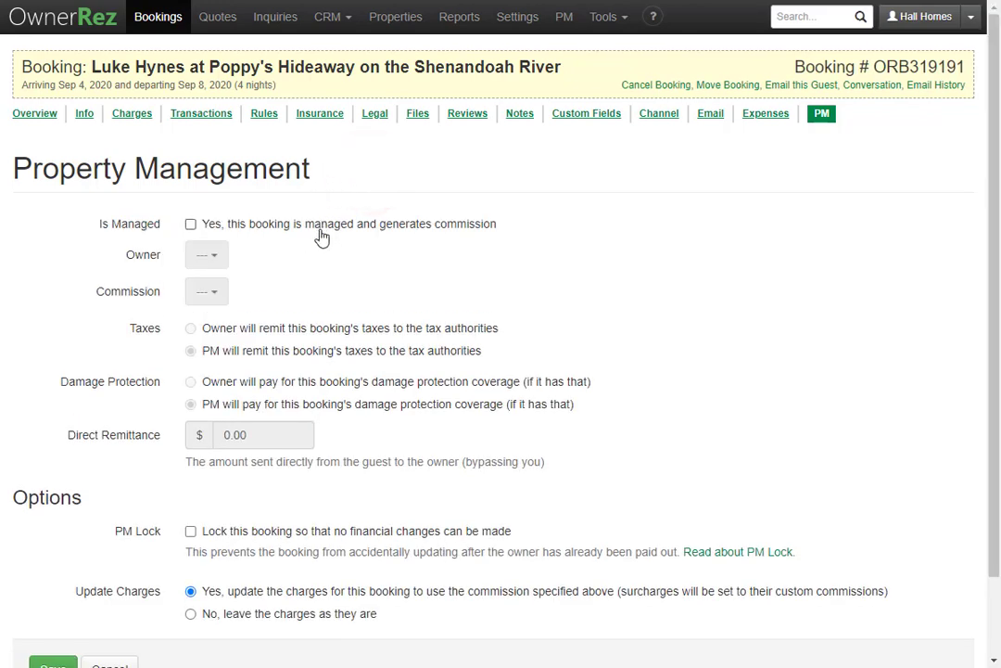